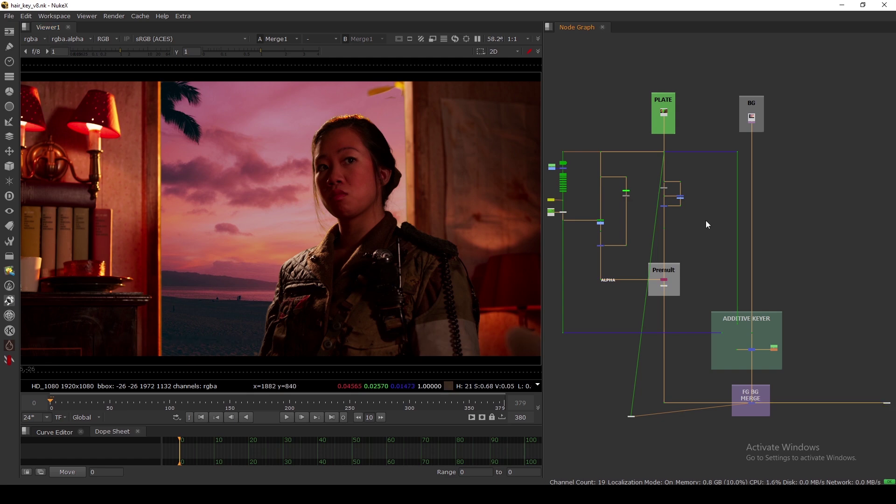
# Display the alpha of the merge that combines the SOFT and CORE mattes.
pyautogui.scroll(-5, 705, 221)
pyautogui.moveTo(706, 220); pyautogui.dragTo(732, 217, button='middle')
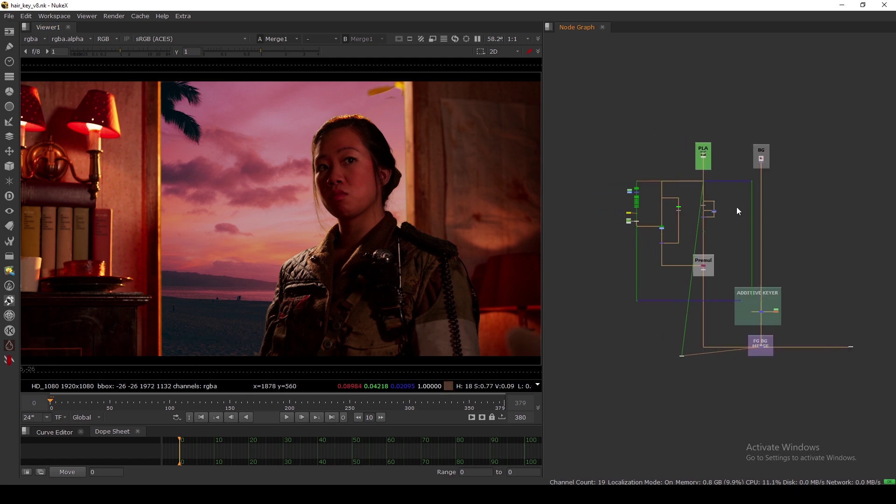
pyautogui.scroll(4, 740, 191)
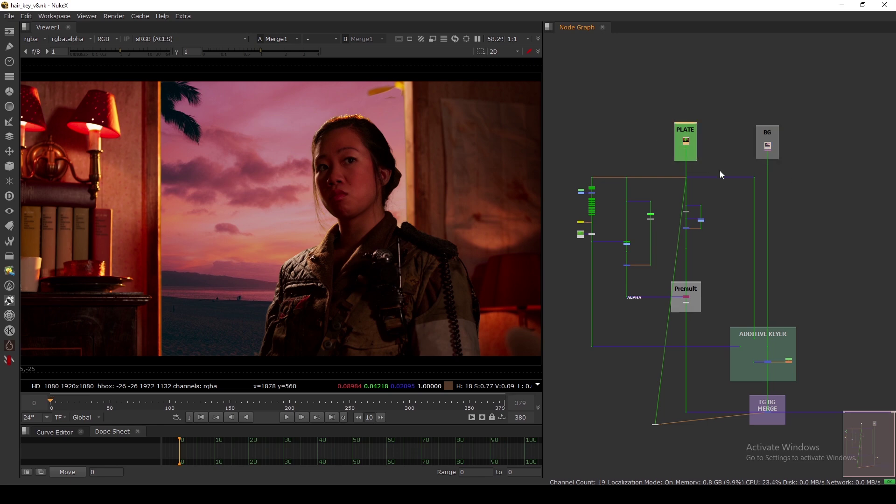
pyautogui.scroll(5, 655, 220)
pyautogui.scroll(-3, 654, 216)
pyautogui.moveTo(649, 214); pyautogui.dragTo(675, 247)
pyautogui.press('1')
pyautogui.press('a')
pyautogui.scroll(2, 691, 255)
pyautogui.press('1')
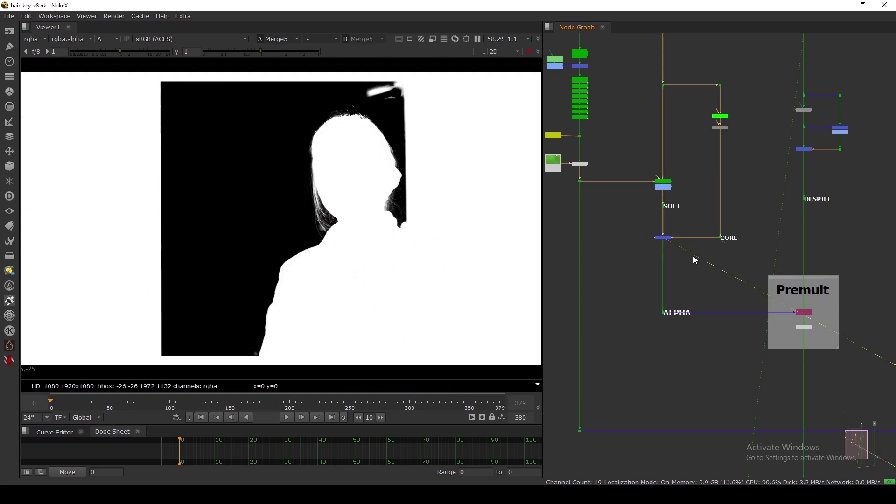
# Display the Read2 clean plate in the viewer.
pyautogui.scroll(-3, 700, 234)
pyautogui.moveTo(592, 226); pyautogui.dragTo(588, 202)
pyautogui.scroll(2, 601, 199)
pyautogui.click(611, 182)
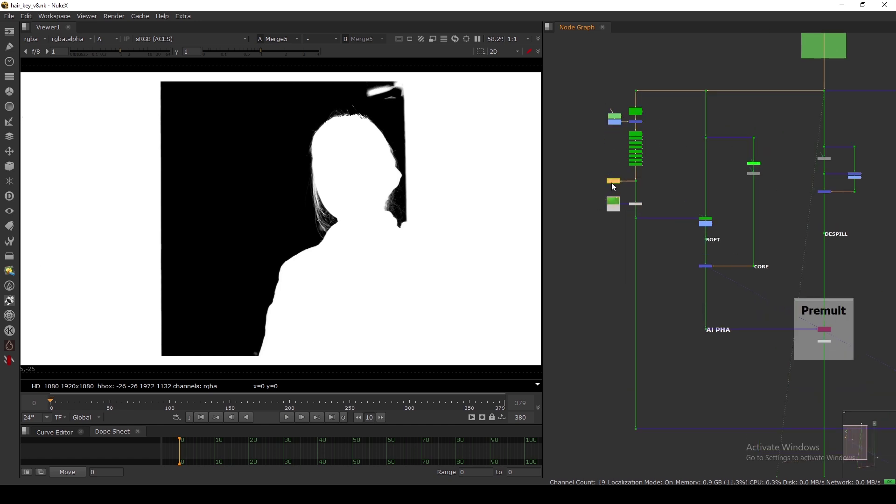
pyautogui.click(615, 205)
pyautogui.press('1')
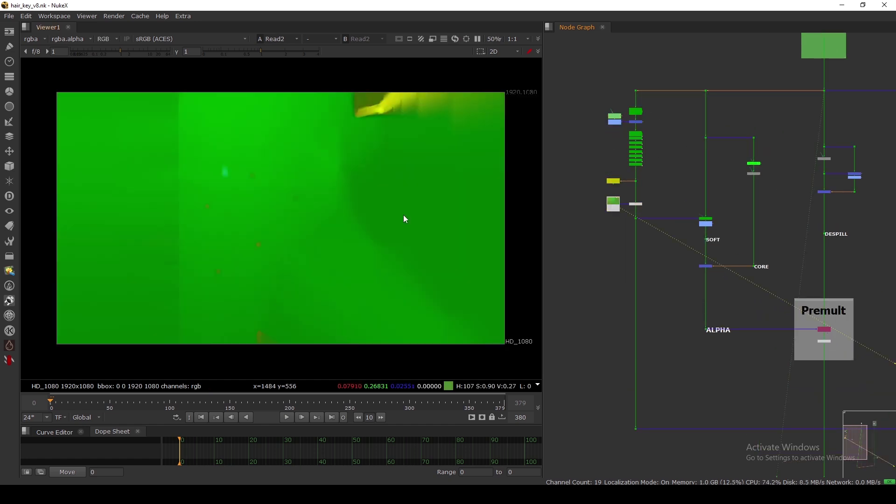
# View the alpha at the CORE dot and compare it with the alpha of the merged SOFT and CORE mattes.
pyautogui.moveTo(723, 203); pyautogui.dragTo(769, 279)
pyautogui.press('1')
pyautogui.press('a')
pyautogui.press('1')
pyautogui.moveTo(685, 257); pyautogui.dragTo(720, 278)
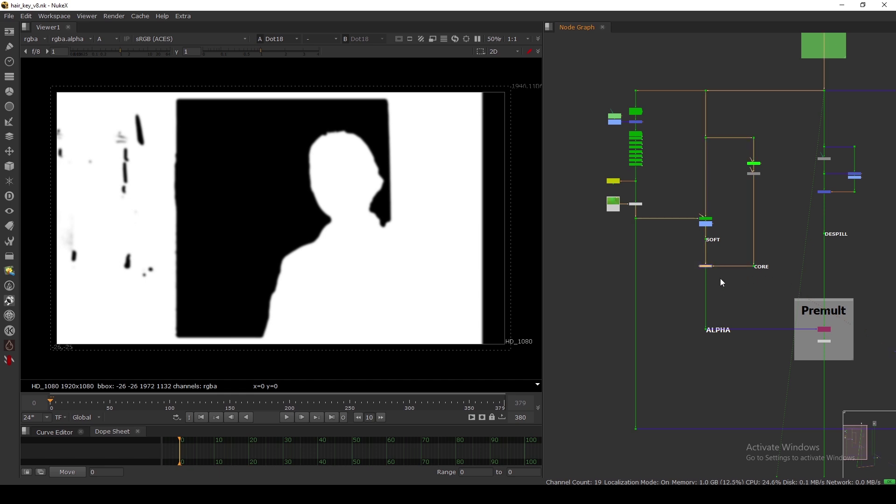
pyautogui.press('1')
# Display the dot feeding the Keymix node's A input in the ADDITIVE KEYER group.
pyautogui.scroll(-4, 646, 272)
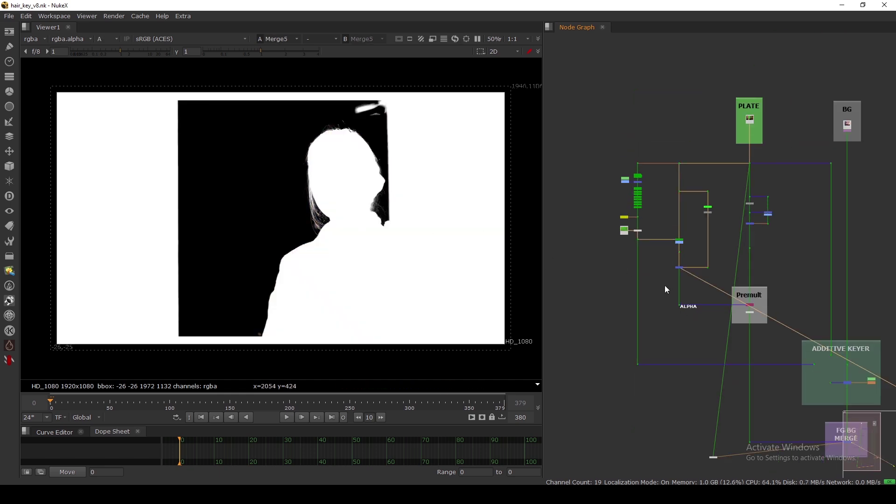
pyautogui.scroll(3, 677, 261)
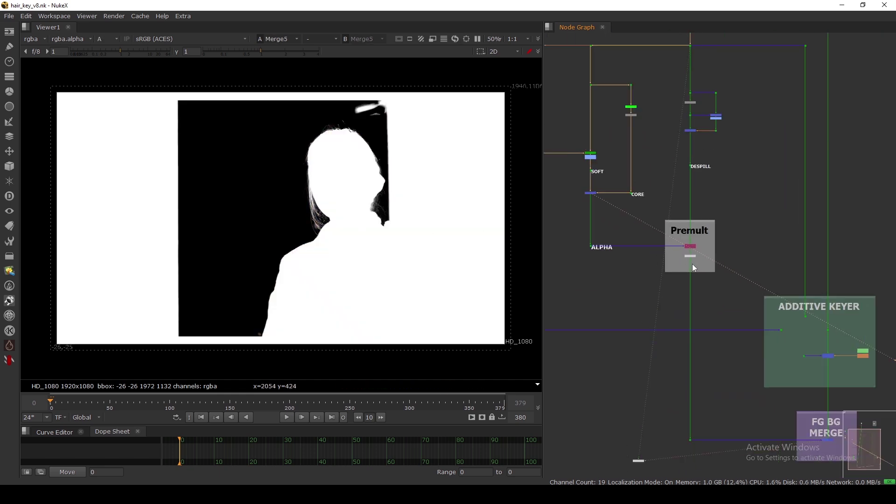
pyautogui.scroll(-5, 735, 203)
pyautogui.scroll(8, 752, 294)
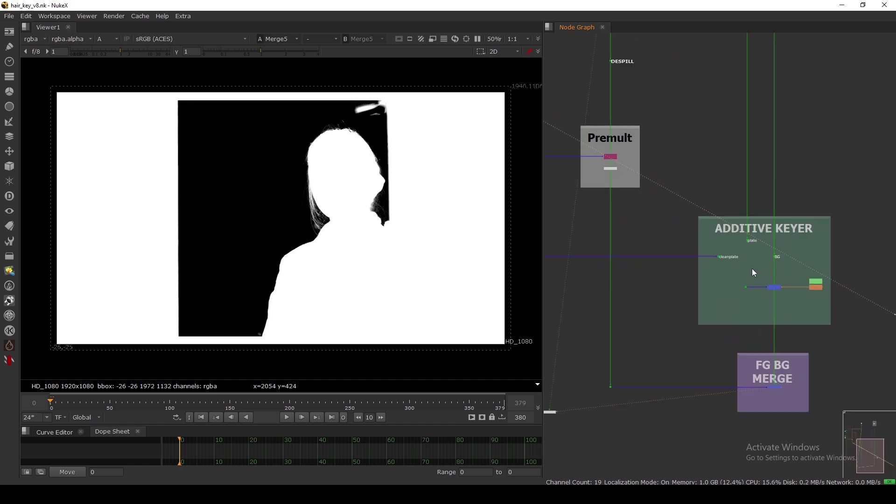
pyautogui.moveTo(622, 180); pyautogui.dragTo(834, 323)
pyautogui.click(740, 307)
pyautogui.press('1')
# Display the alpha of the Premult1 node and inspect the fine hair around the face and neck.
pyautogui.scroll(-3, 677, 262)
pyautogui.scroll(-2, 679, 267)
pyautogui.scroll(6, 673, 228)
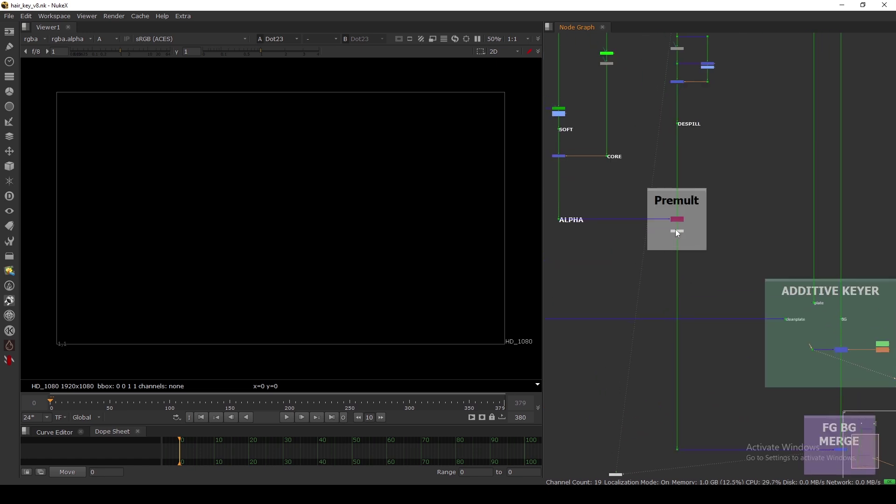
pyautogui.click(681, 234)
pyautogui.press('1')
pyautogui.press('a')
pyautogui.scroll(5, 318, 209)
pyautogui.press('a')
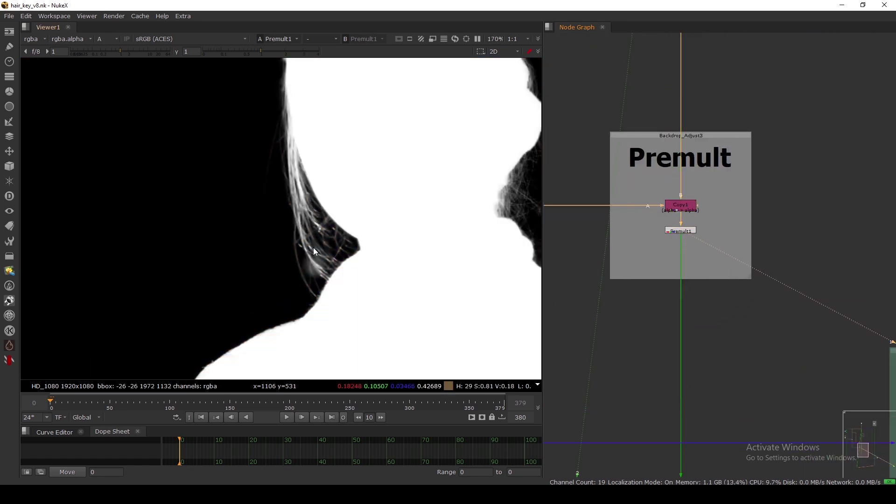
pyautogui.moveTo(521, 176); pyautogui.dragTo(445, 224, button='middle')
pyautogui.scroll(-3, 447, 220)
pyautogui.scroll(-3, 735, 279)
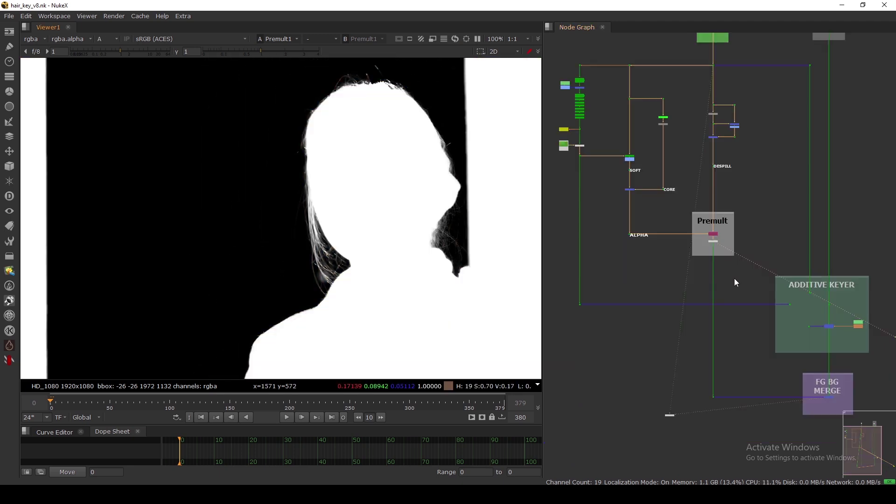
# View the FG BG MERGE result in full colour and inspect the hair edges on both sides of the face.
pyautogui.scroll(4, 790, 316)
pyautogui.scroll(2, 774, 296)
pyautogui.click(789, 300)
pyautogui.press('1')
pyautogui.press('a')
pyautogui.scroll(5, 455, 226)
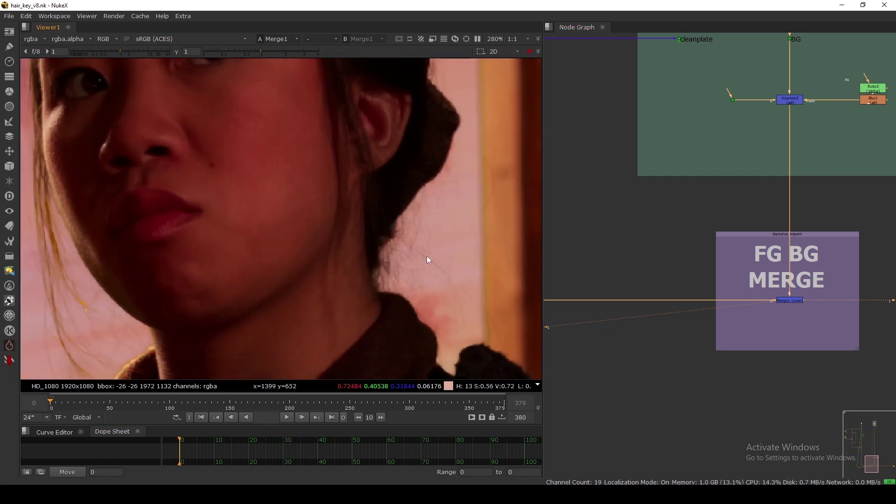
pyautogui.scroll(-3, 427, 256)
pyautogui.scroll(2, 426, 257)
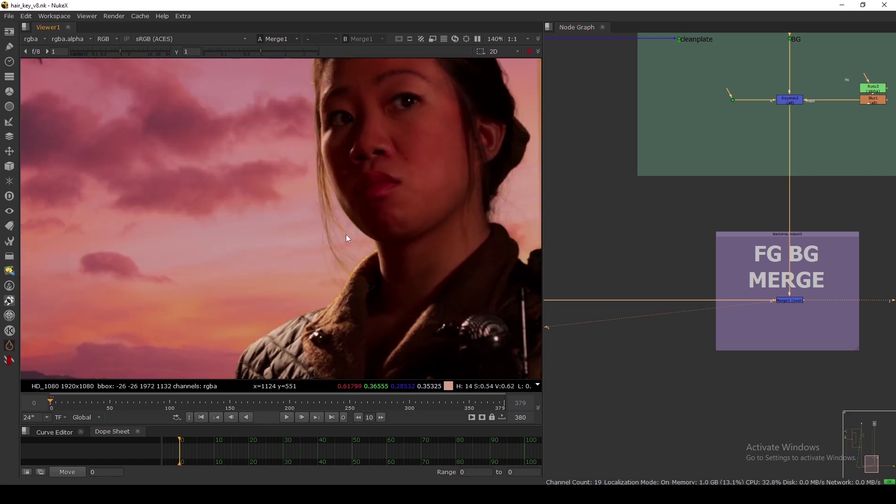
# Display the original green screen plate and inspect the same hair strands.
pyautogui.scroll(-4, 608, 240)
pyautogui.moveTo(602, 154); pyautogui.dragTo(697, 438, button='middle')
pyautogui.scroll(3, 665, 200)
pyautogui.moveTo(665, 199); pyautogui.dragTo(611, 249)
pyautogui.press('1')
pyautogui.scroll(5, 471, 268)
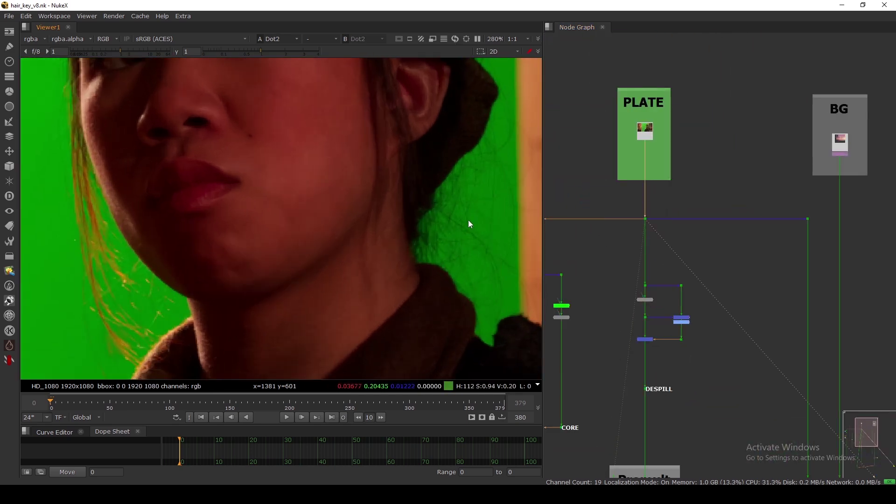
pyautogui.scroll(-3, 423, 248)
# Switch the viewer back to the FG BG MERGE output and inspect the thin hair behind the neck.
pyautogui.moveTo(687, 362); pyautogui.dragTo(634, 65, button='middle')
pyautogui.scroll(-5, 635, 65)
pyautogui.scroll(5, 723, 282)
pyautogui.click(728, 303)
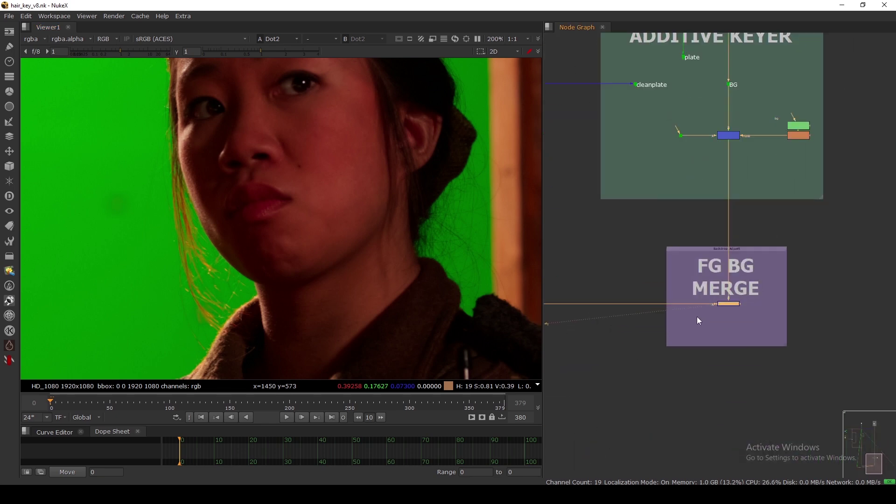
pyautogui.press('1')
pyautogui.scroll(-2, 698, 256)
pyautogui.scroll(3, 477, 232)
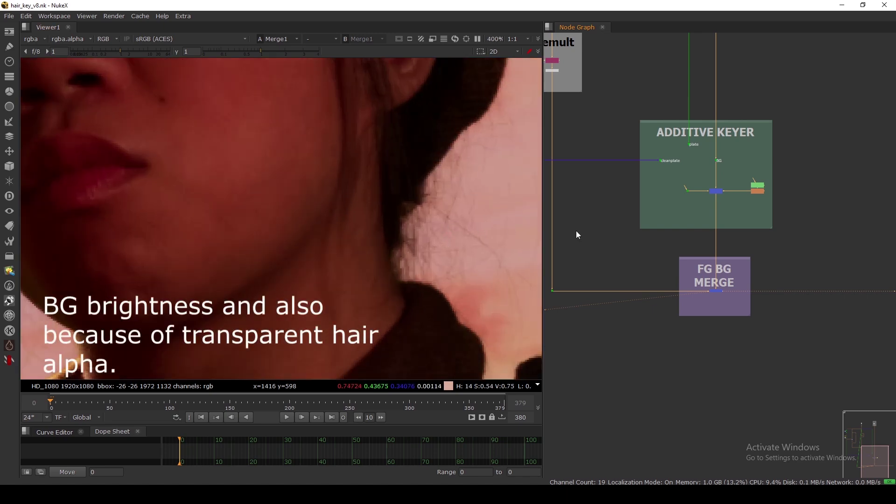
pyautogui.moveTo(592, 243); pyautogui.dragTo(593, 243, button='middle')
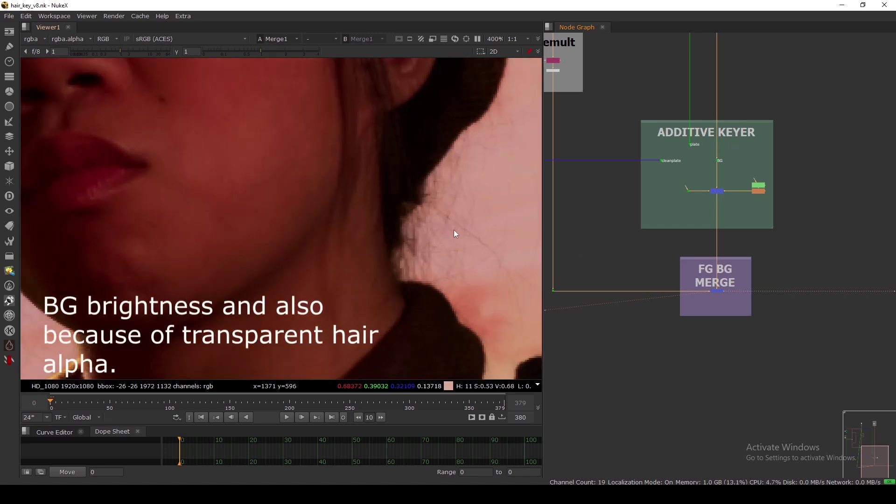
# View the original plate at pixel level around the thin hair strand behind the neck.
pyautogui.scroll(-4, 612, 232)
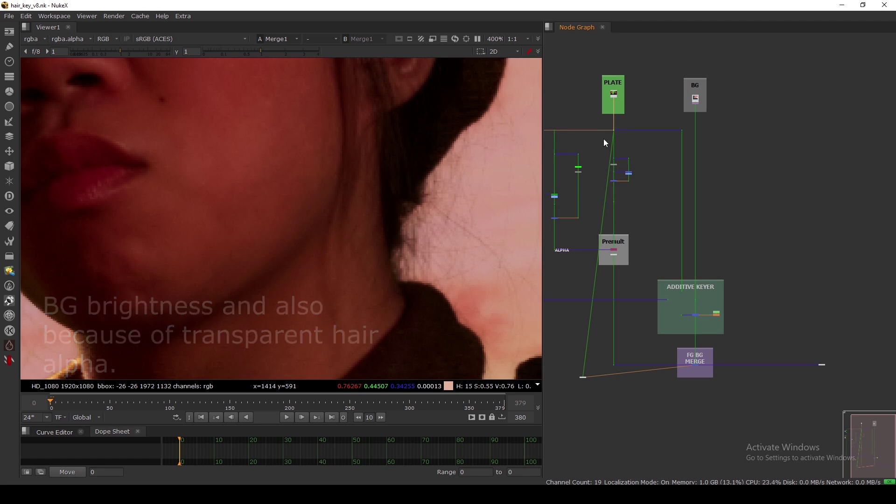
pyautogui.press('1')
pyautogui.scroll(8, 451, 230)
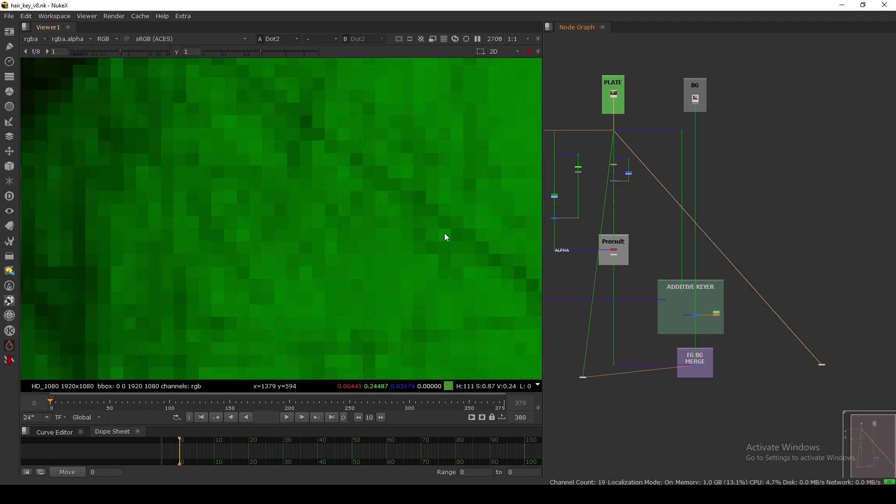
pyautogui.scroll(-3, 444, 225)
pyautogui.scroll(3, 703, 368)
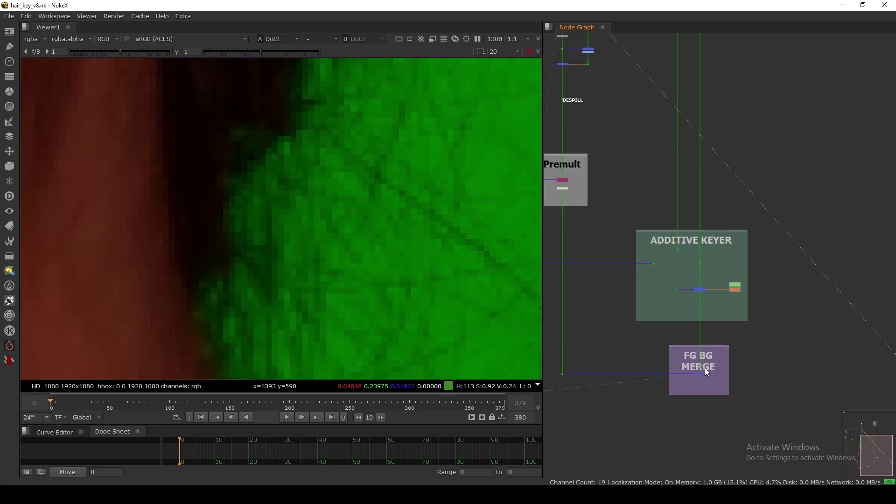
# Show the same hair strand at pixel level in the Merge1 composite for comparison with the plate.
pyautogui.click(704, 368)
pyautogui.press('1')
pyautogui.scroll(3, 438, 230)
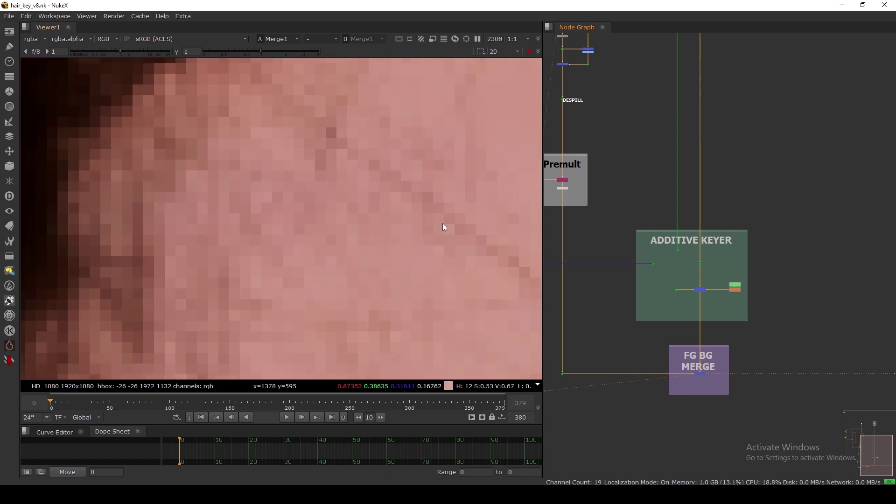
pyautogui.scroll(-3, 429, 206)
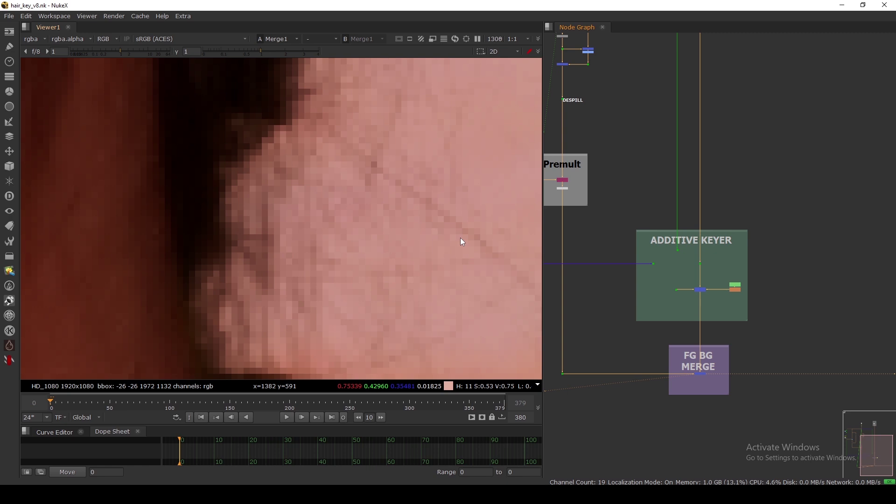
# Locate the IBKGizmo and Grade1 nodes that produce the SOFT matte.
pyautogui.scroll(-3, 629, 240)
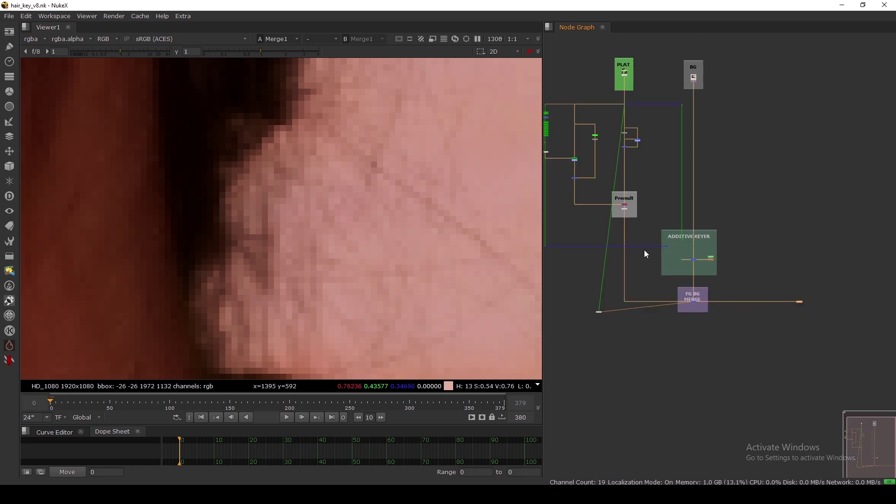
pyautogui.scroll(-2, 644, 250)
pyautogui.moveTo(642, 212); pyautogui.dragTo(721, 228, button='middle')
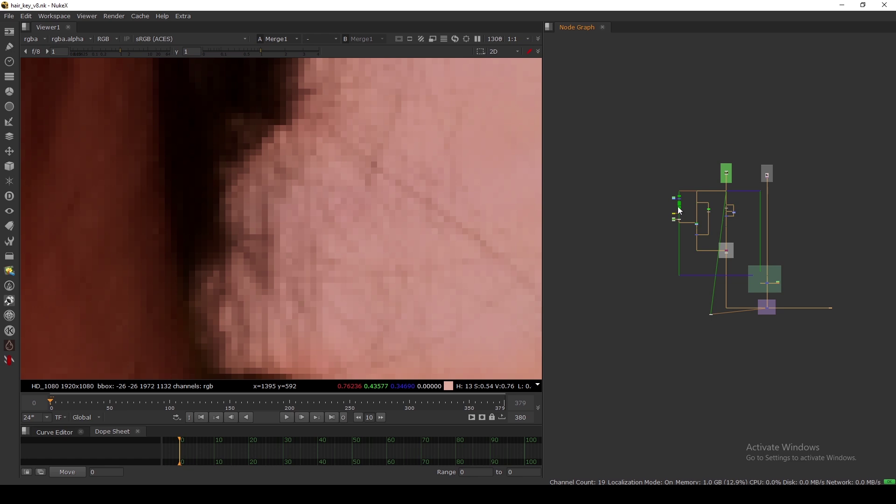
pyautogui.scroll(5, 686, 189)
pyautogui.scroll(3, 704, 210)
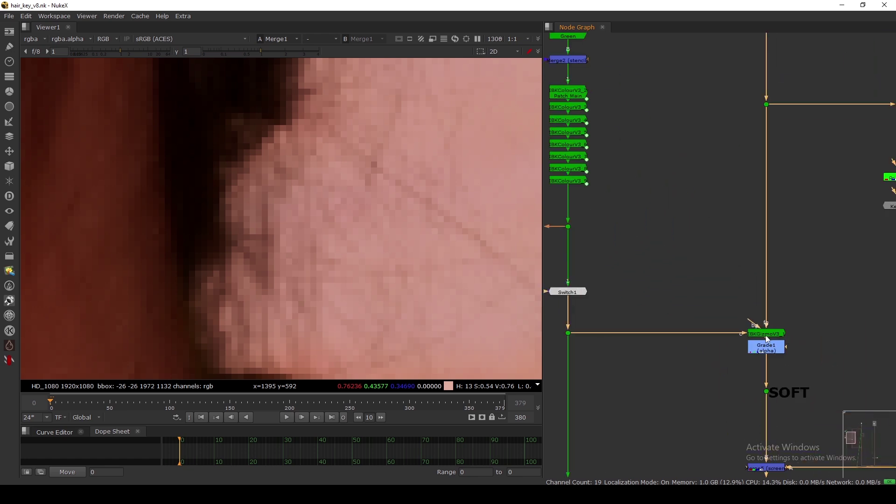
pyautogui.moveTo(704, 274); pyautogui.dragTo(833, 373)
pyautogui.click(811, 299)
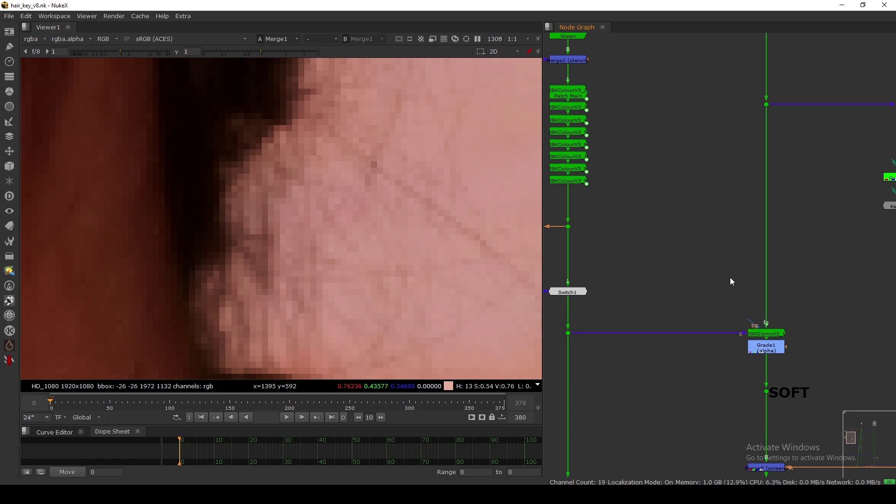
# Examine the clean plate branch, from the IBKColour stack with its roto mask down to the Switch1 node.
pyautogui.scroll(-3, 668, 261)
pyautogui.scroll(2, 691, 231)
pyautogui.moveTo(743, 154); pyautogui.dragTo(791, 224)
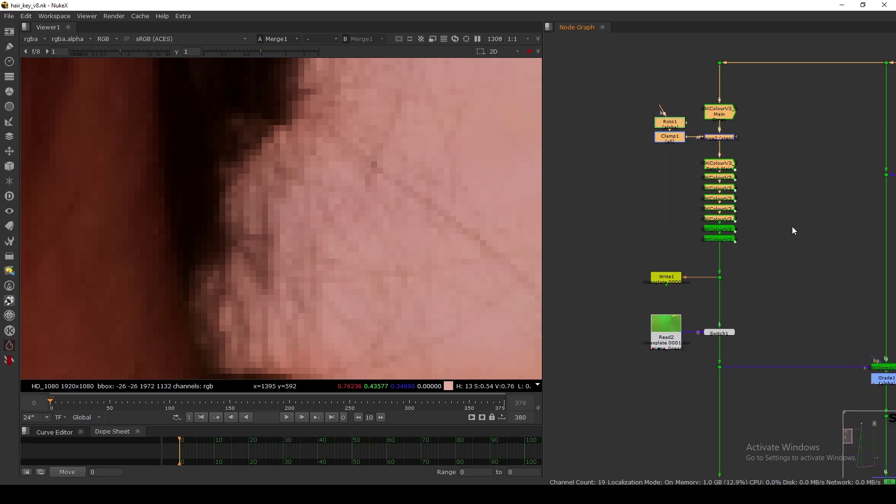
pyautogui.moveTo(827, 338); pyautogui.dragTo(773, 240, button='middle')
pyautogui.scroll(3, 789, 293)
pyautogui.keyDown('ctrl'); pyautogui.click(797, 274); pyautogui.keyUp('ctrl')
# Load the Read2 clean plate and the original plate into separate viewer inputs for comparison.
pyautogui.scroll(-3, 763, 228)
pyautogui.scroll(3, 613, 224)
pyautogui.click(693, 216)
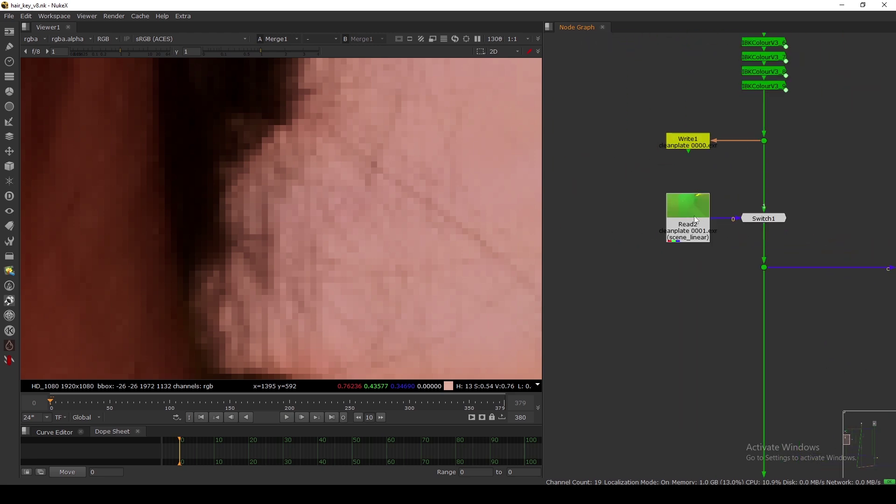
pyautogui.press('1')
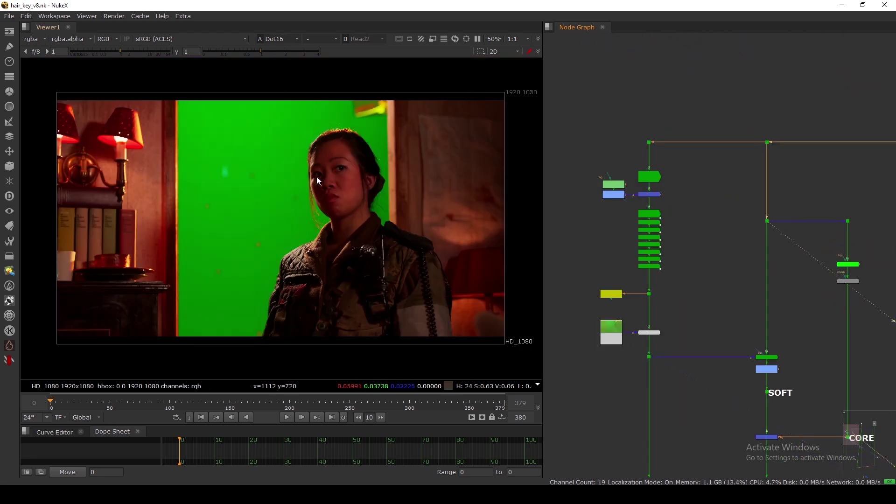
pyautogui.scroll(4, 317, 178)
pyautogui.scroll(4, 278, 231)
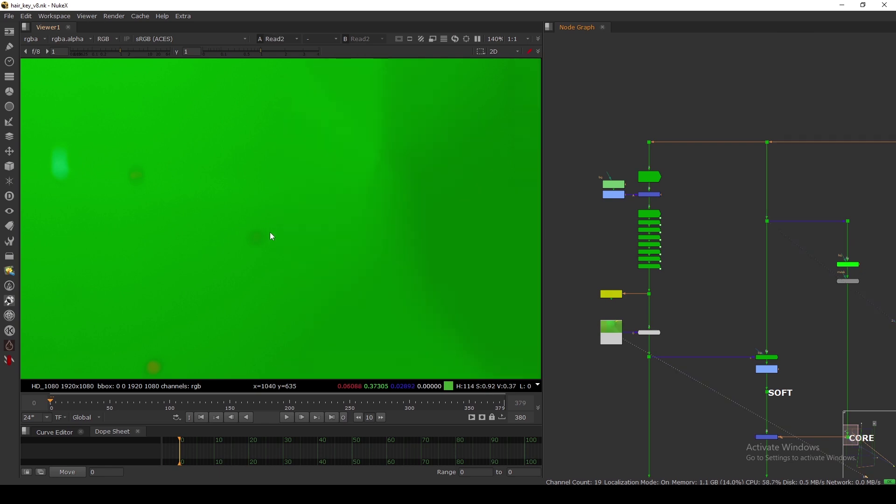
# Toggle between the clean plate and the original plate to compare the area around a tracking marker.
pyautogui.press('2')
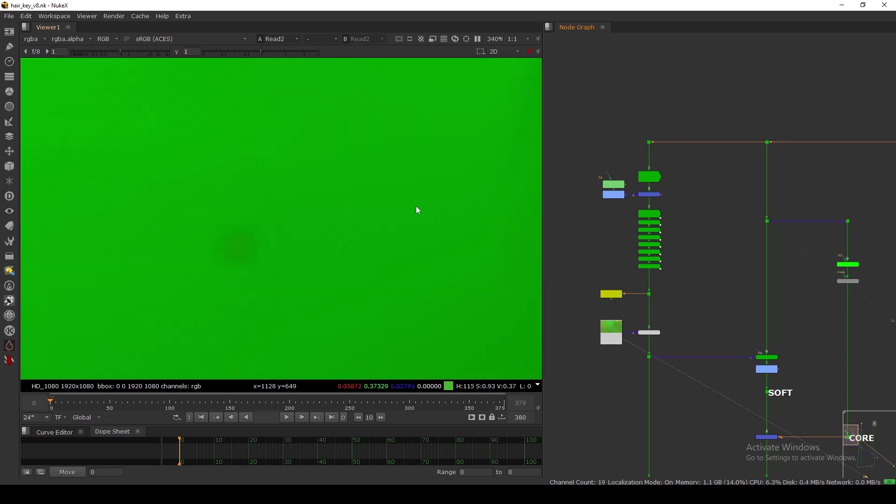
pyautogui.press('1')
pyautogui.press('2')
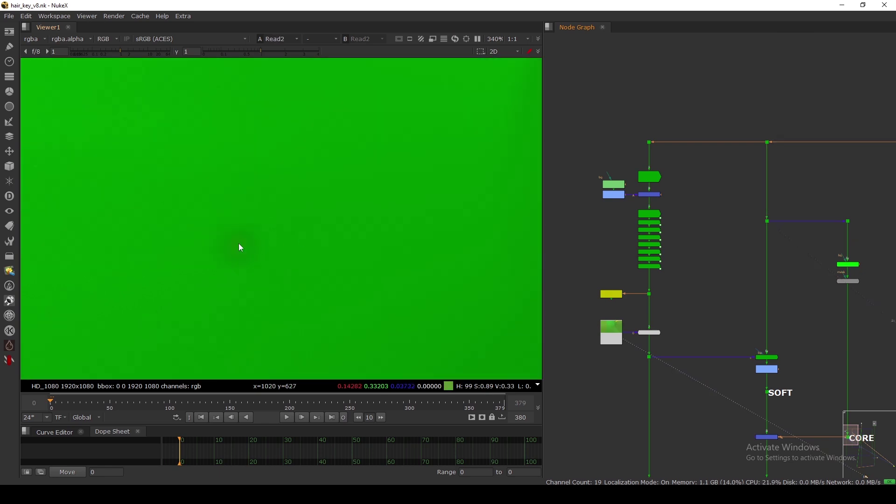
pyautogui.press('1')
# Lower the viewer gamma to 0.27 and compare the plate with the clean plate around the tracking markers.
pyautogui.scroll(-5, 239, 242)
pyautogui.moveTo(259, 50); pyautogui.dragTo(232, 50)
pyautogui.moveTo(182, 169); pyautogui.dragTo(278, 183, button='middle')
pyautogui.press('2')
pyautogui.scroll(5, 280, 215)
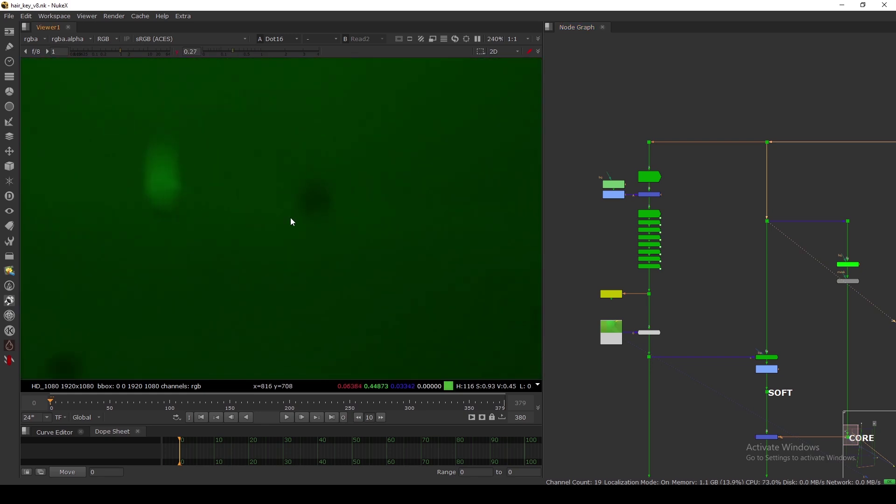
pyautogui.press('1')
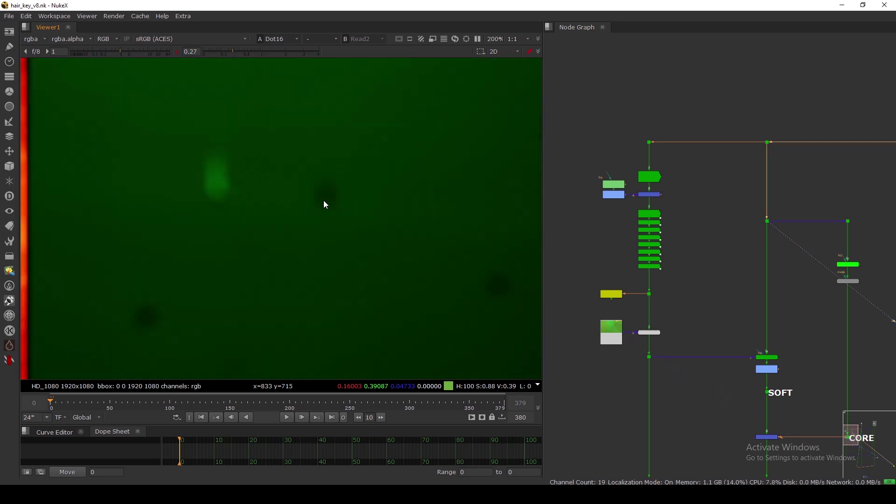
# Compare the whole marker area in the Read2 clean plate, and view the SOFT branch output.
pyautogui.scroll(-6, 326, 204)
pyautogui.press('2')
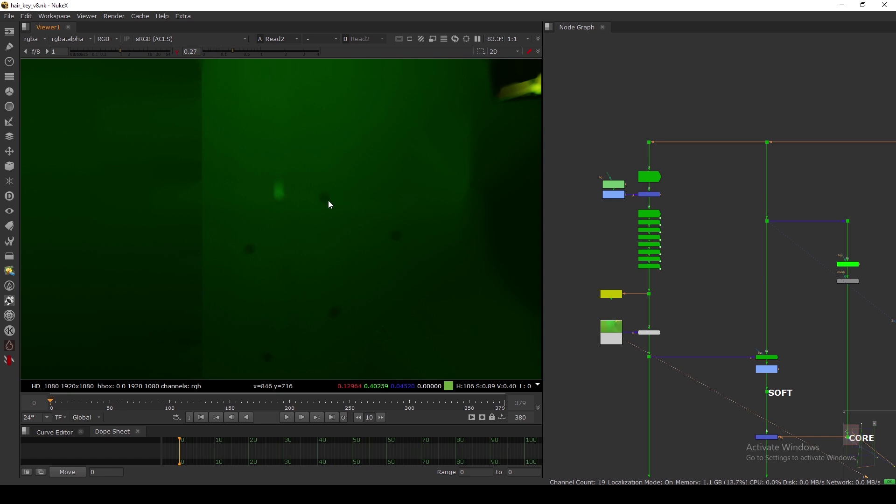
pyautogui.moveTo(723, 315); pyautogui.dragTo(716, 253, button='middle')
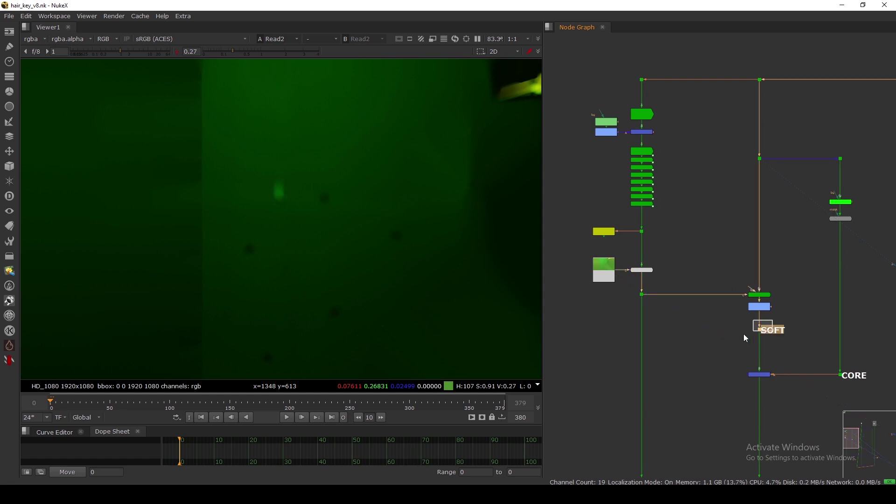
pyautogui.press('1')
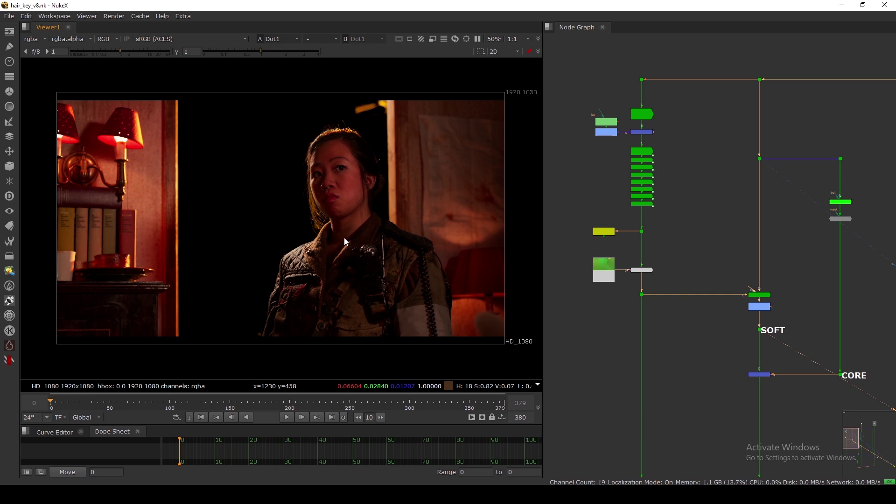
# Follow the node graph from the matte branches down to the Premult, ADDITIVE KEYER and FG BG MERGE sections.
pyautogui.scroll(4, 765, 298)
pyautogui.moveTo(820, 236); pyautogui.dragTo(711, 308)
pyautogui.scroll(-5, 703, 263)
pyautogui.scroll(-5, 653, 264)
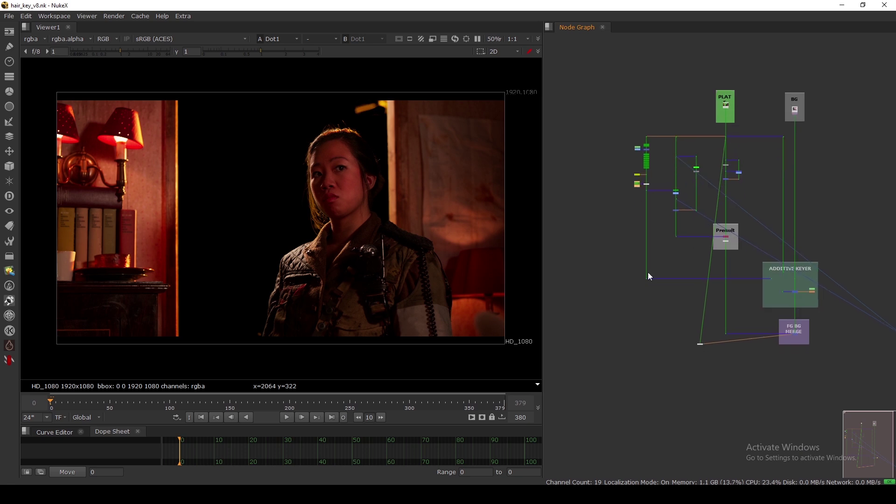
pyautogui.keyDown('ctrl'); pyautogui.keyDown('shift'); pyautogui.moveTo(256, 111); pyautogui.dragTo(410, 240); pyautogui.keyUp('shift'); pyautogui.keyUp('ctrl')
pyautogui.scroll(3, 775, 322)
pyautogui.scroll(4, 798, 326)
pyautogui.moveTo(792, 326); pyautogui.dragTo(771, 346, button='middle')
pyautogui.scroll(-3, 719, 279)
pyautogui.moveTo(668, 284); pyautogui.dragTo(625, 362)
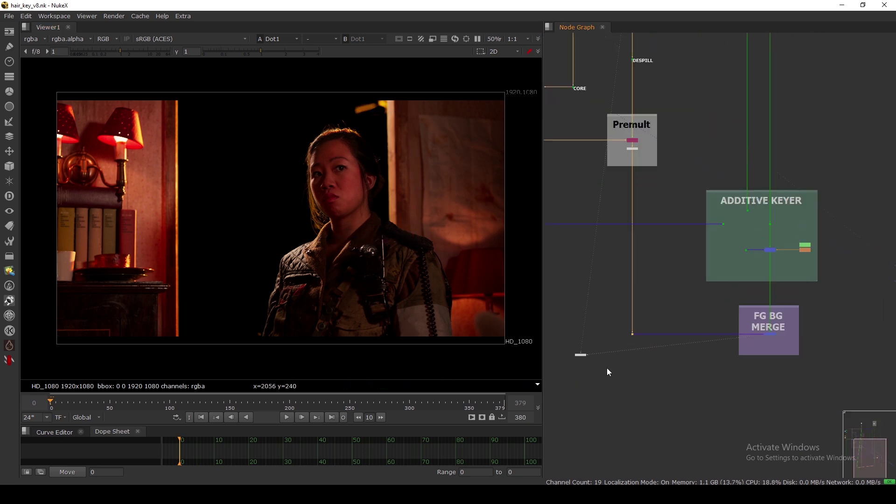
# Inspect the hair edges in the alpha and view the composite from the FG BG MERGE node.
pyautogui.press('1')
pyautogui.press('a')
pyautogui.scroll(5, 330, 208)
pyautogui.keyDown('ctrl'); pyautogui.keyDown('shift'); pyautogui.moveTo(478, 162); pyautogui.dragTo(258, 275); pyautogui.keyUp('shift'); pyautogui.keyUp('ctrl')
pyautogui.moveTo(790, 311); pyautogui.dragTo(790, 312)
pyautogui.click(768, 334)
pyautogui.press('1')
pyautogui.press('a')
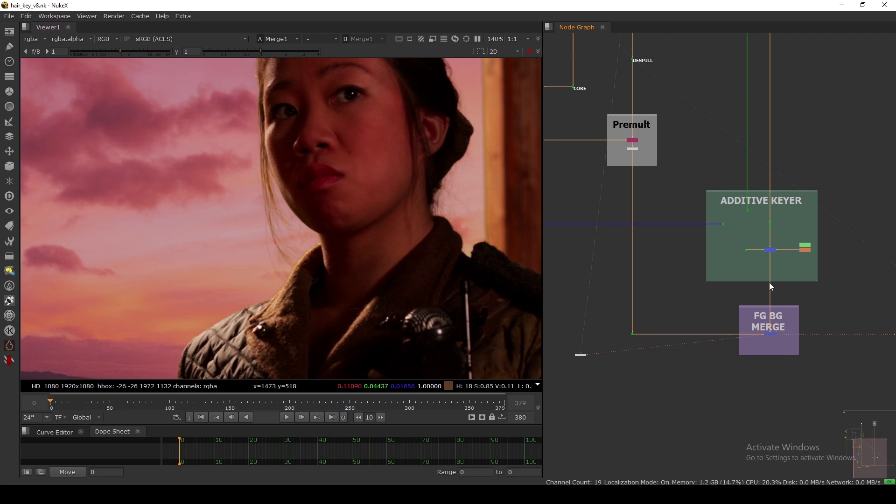
# View the cleanplate, plate and BG inputs of the ADDITIVE KEYER section one after another.
pyautogui.scroll(3, 755, 228)
pyautogui.scroll(1, 732, 230)
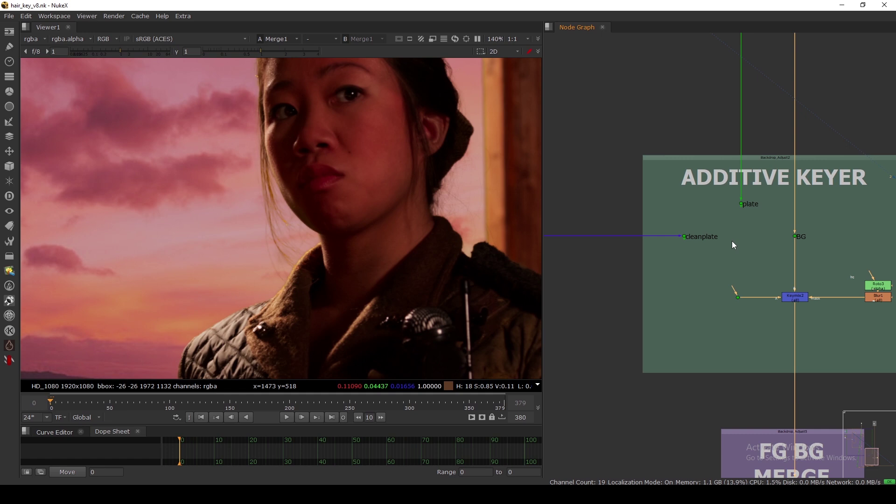
pyautogui.scroll(3, 732, 241)
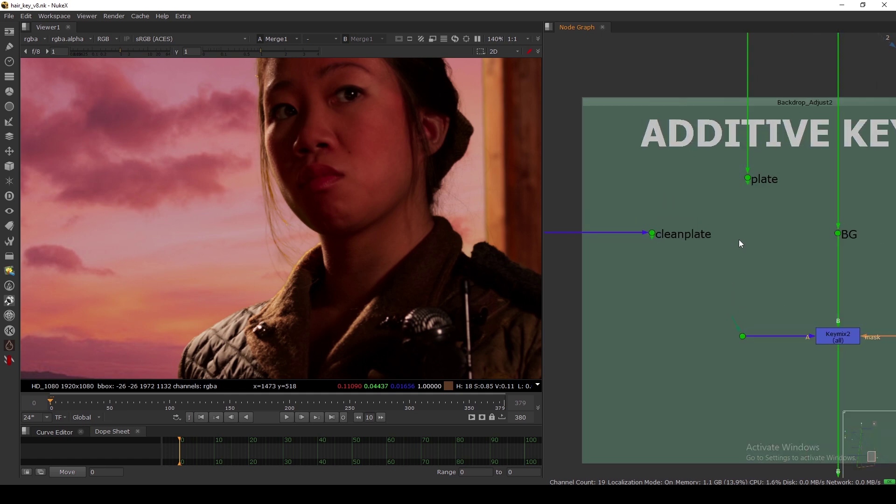
pyautogui.moveTo(774, 154); pyautogui.dragTo(647, 248)
pyautogui.moveTo(803, 210); pyautogui.dragTo(863, 259)
pyautogui.moveTo(785, 157); pyautogui.dragTo(629, 269)
pyautogui.press('1')
pyautogui.moveTo(725, 199); pyautogui.dragTo(775, 159)
pyautogui.press('1')
pyautogui.moveTo(776, 158); pyautogui.dragTo(729, 184)
pyautogui.moveTo(686, 205); pyautogui.dragTo(619, 273)
pyautogui.press('1')
pyautogui.moveTo(800, 212); pyautogui.dragTo(872, 258)
pyautogui.press('1')
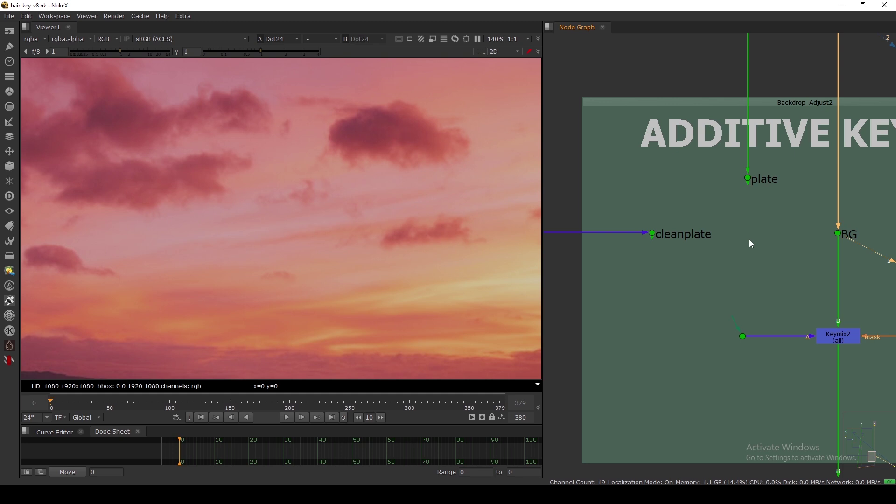
# Add a Merge node in the ADDITIVE KEYER section with plate as its B input and cleanplate as its A input.
pyautogui.click(750, 240)
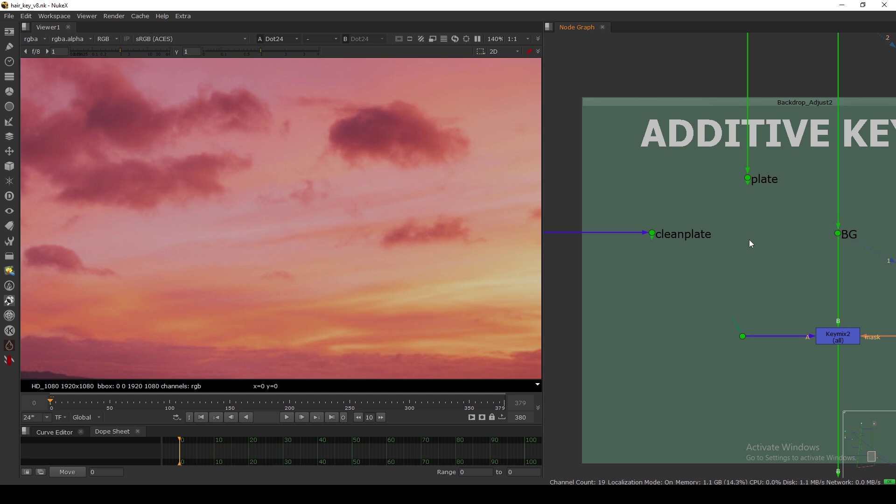
pyautogui.press('m')
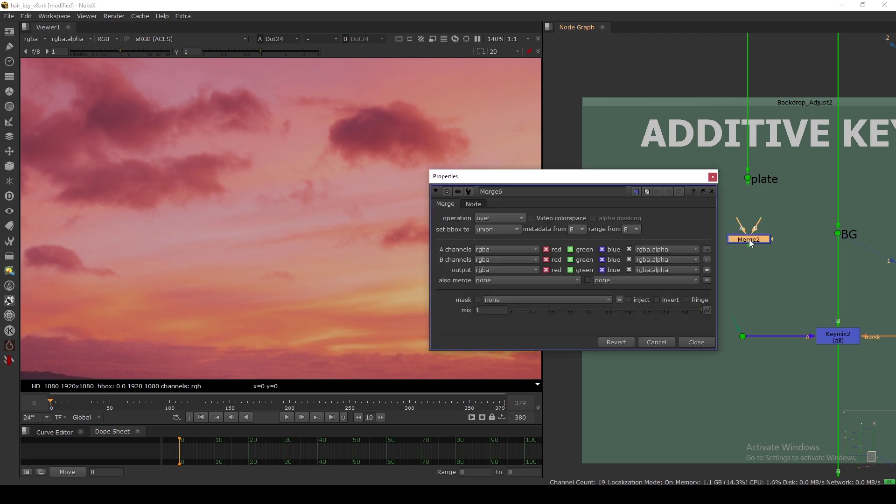
pyautogui.click(710, 176)
pyautogui.moveTo(721, 239); pyautogui.dragTo(658, 235)
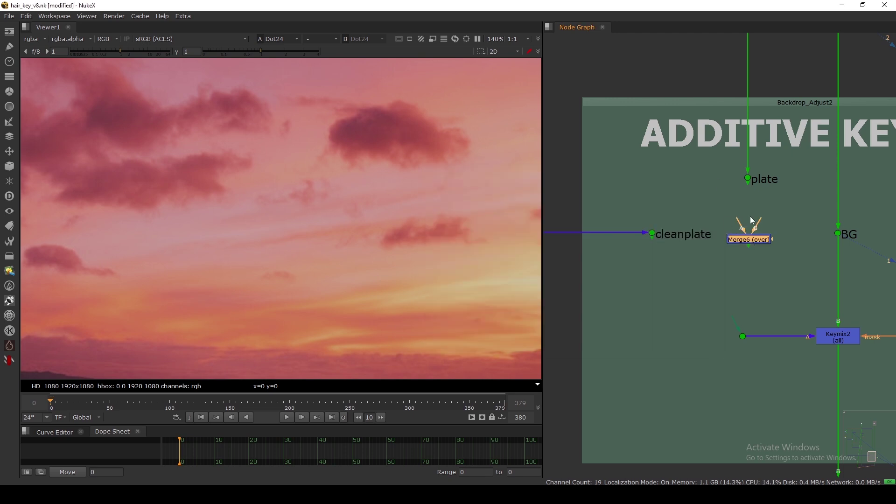
pyautogui.moveTo(760, 219); pyautogui.dragTo(747, 179)
pyautogui.moveTo(732, 218); pyautogui.dragTo(655, 234)
pyautogui.moveTo(751, 241); pyautogui.dragTo(749, 234)
# Set the new Merge to divide and swap its inputs so the plate is divided by the clean plate.
pyautogui.press('1')
pyautogui.doubleClick(748, 233)
pyautogui.click(494, 217)
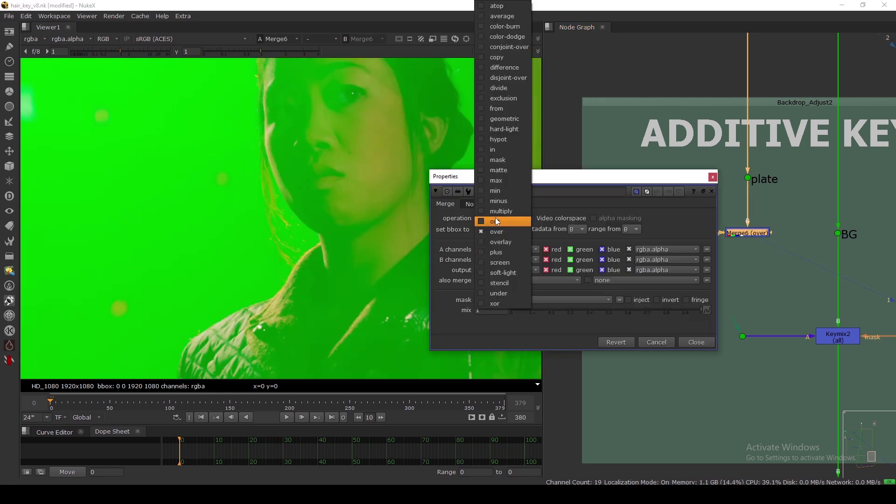
pyautogui.click(502, 91)
pyautogui.click(712, 177)
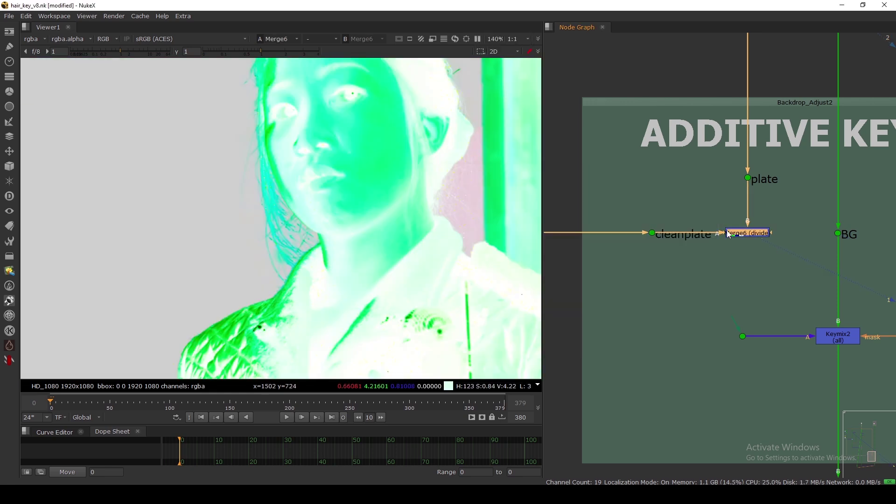
pyautogui.hotkey('shift', 'x')
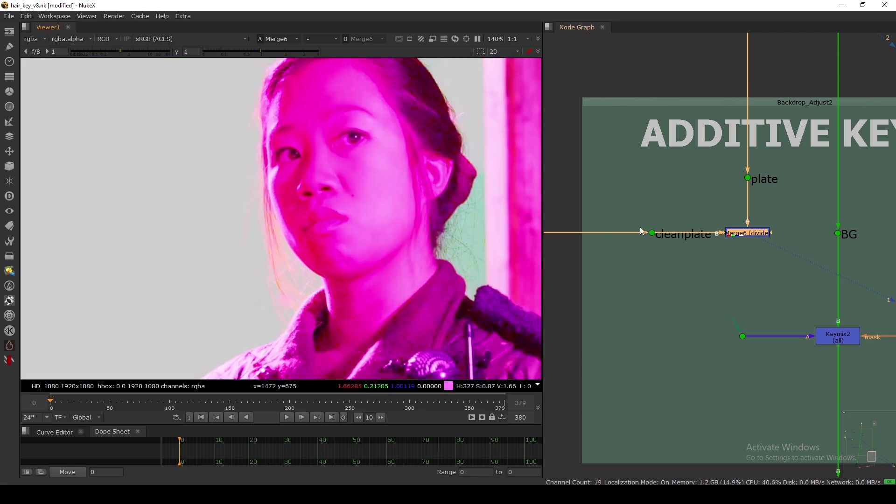
# Add a second Merge below the divide, with the divide result as B and the BG as A, and view it.
pyautogui.press('m')
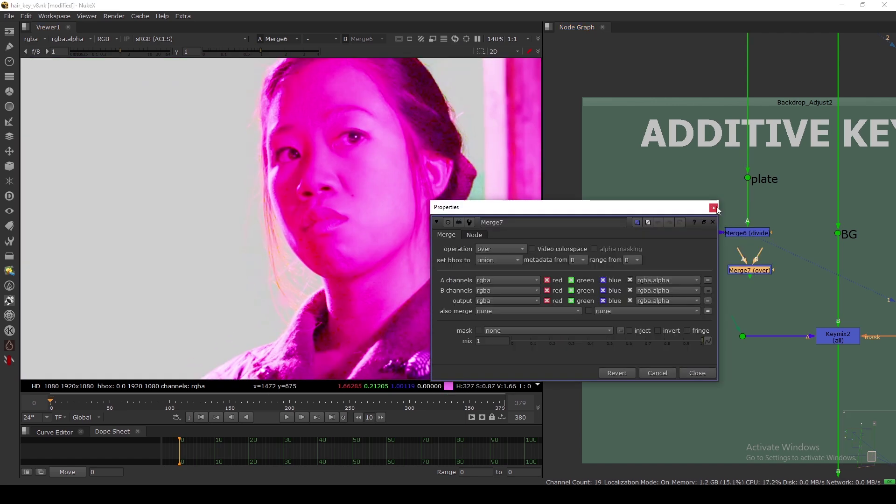
pyautogui.press('Escape')
pyautogui.moveTo(756, 271)
pyautogui.mouseDown()
pyautogui.moveTo(801, 282)
pyautogui.moveTo(846, 259)
pyautogui.moveTo(767, 280)
pyautogui.moveTo(750, 233)
pyautogui.moveTo(777, 248)
pyautogui.moveTo(838, 233)
pyautogui.moveTo(747, 268)
pyautogui.mouseUp()
pyautogui.press('1')
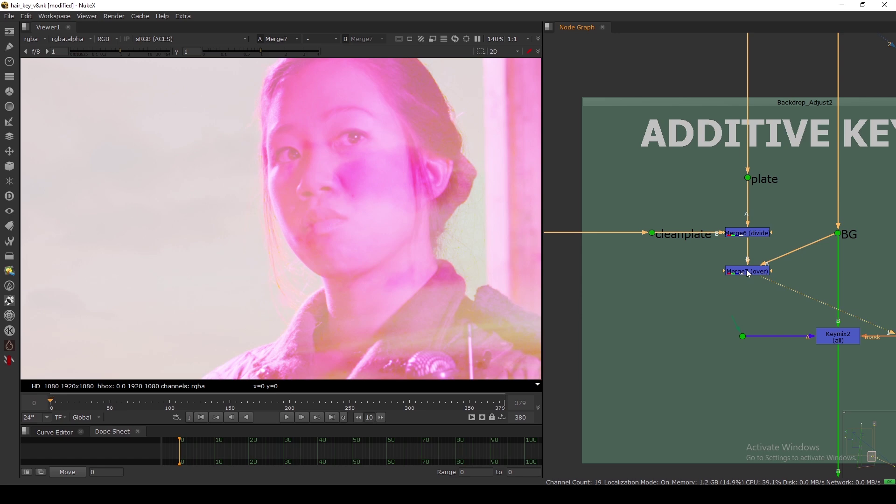
# Set the second Merge's operation to multiply.
pyautogui.doubleClick(746, 271)
pyautogui.click(541, 165)
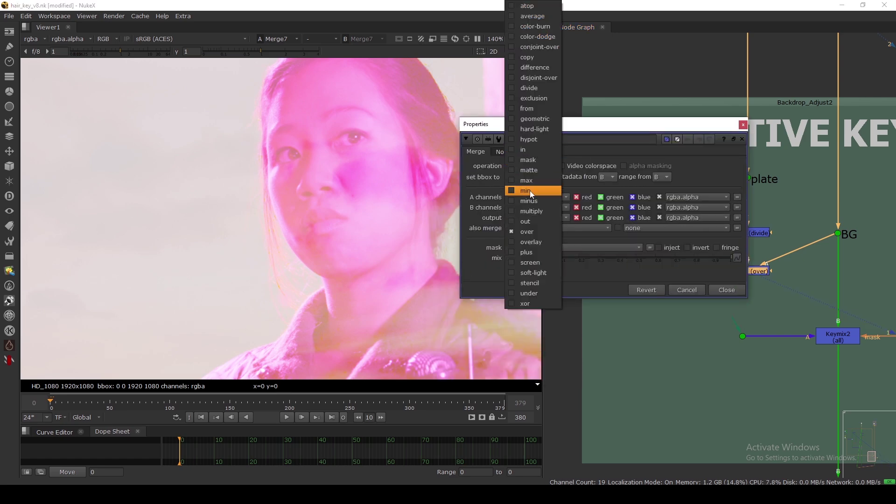
pyautogui.click(529, 209)
pyautogui.press('Up')
pyautogui.press('Up')
pyautogui.click(731, 293)
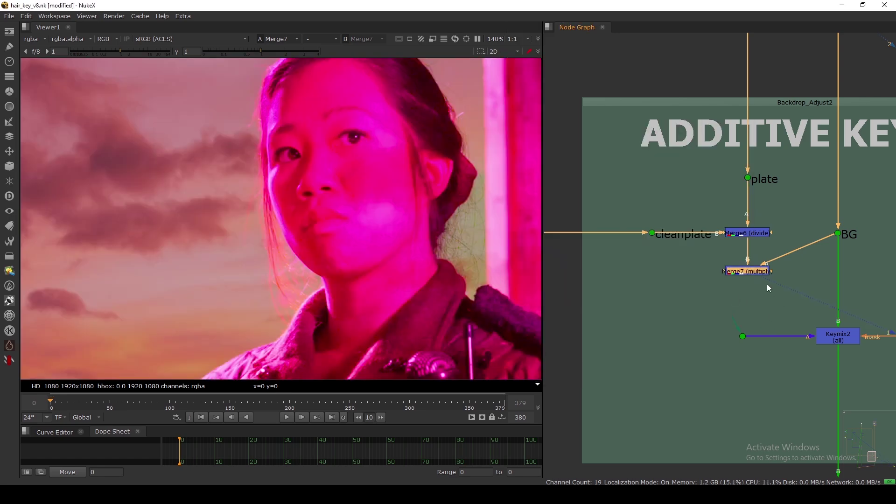
# Check the multiplied result and compare the cleanplate and plate inputs for green spill.
pyautogui.scroll(-3, 318, 185)
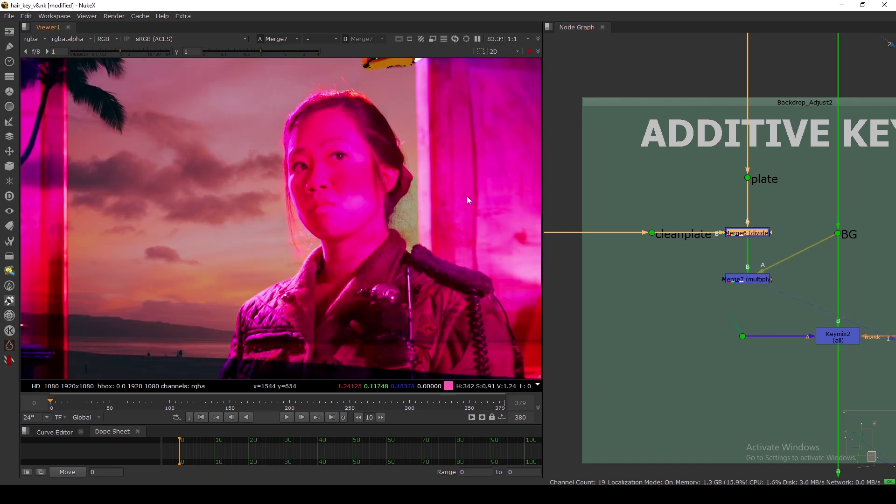
pyautogui.moveTo(681, 213); pyautogui.dragTo(630, 248)
pyautogui.press('1')
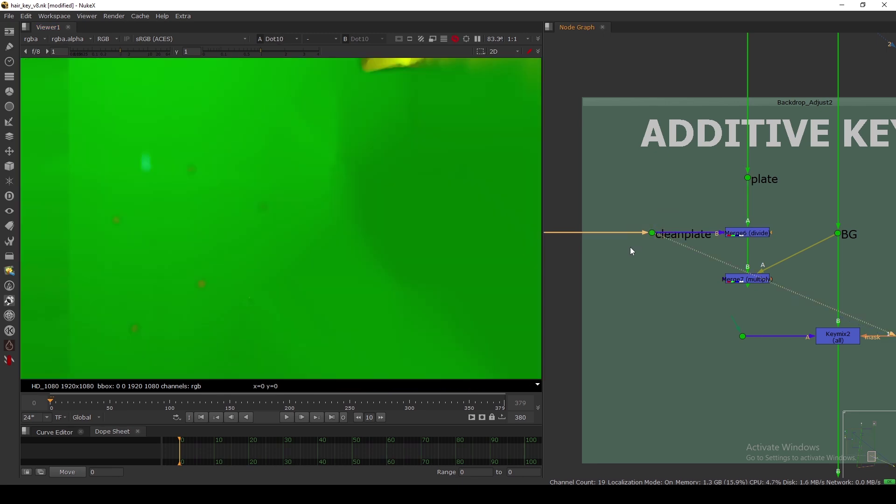
pyautogui.moveTo(722, 156); pyautogui.dragTo(799, 200)
pyautogui.press('1')
pyautogui.scroll(-4, 799, 199)
pyautogui.scroll(5, 772, 186)
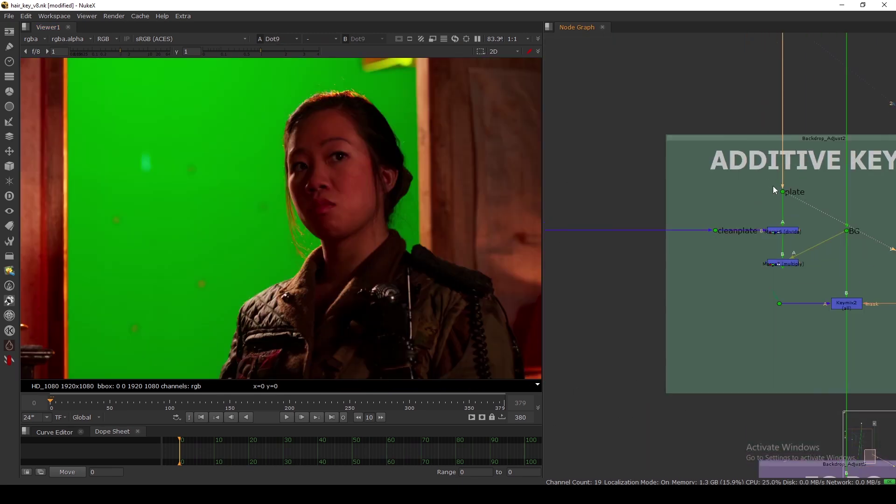
# Insert an apDespill node between the plate dot and the divide Merge.
pyautogui.click(772, 198)
pyautogui.press('Tab')
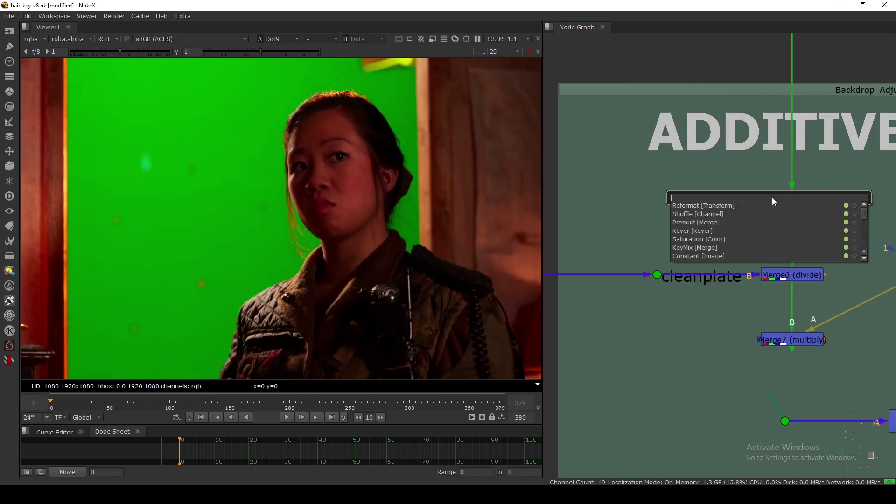
pyautogui.write('apdespill')
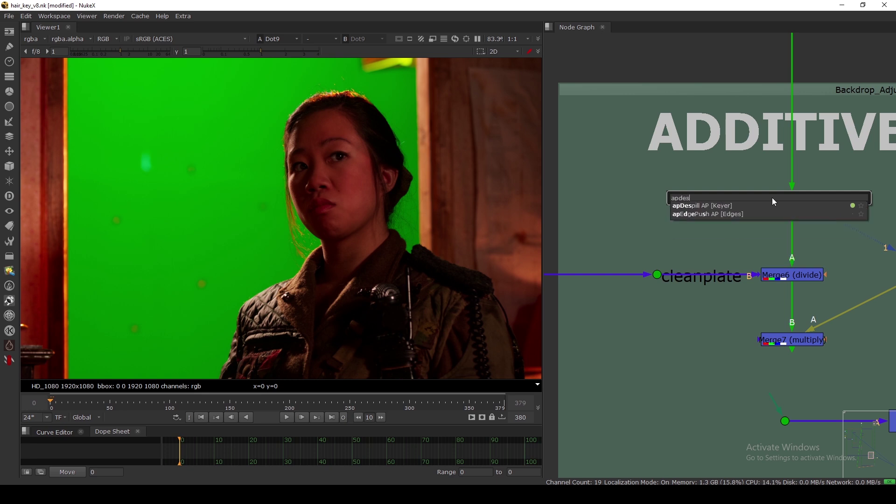
pyautogui.press('Return')
pyautogui.moveTo(772, 197); pyautogui.dragTo(793, 241)
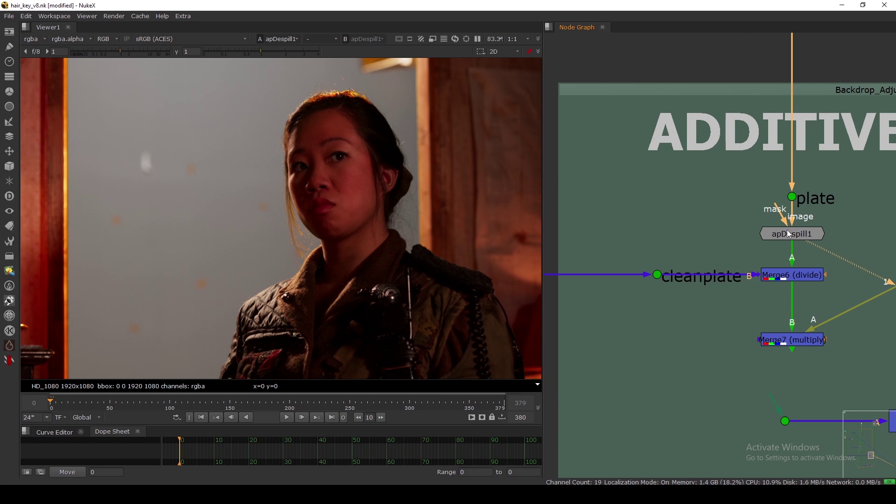
# Duplicate the apDespill node onto the clean plate branch, upstream of the cleanplate dot.
pyautogui.click(788, 236)
pyautogui.keyDown('ctrl'); pyautogui.click(707, 217); pyautogui.keyUp('ctrl')
pyautogui.hotkey('ctrl', 'v')
pyautogui.moveTo(704, 219); pyautogui.dragTo(591, 275)
# Extract the plate's apDespill node, reinsert it upstream of the plate dot and view it.
pyautogui.click(791, 237)
pyautogui.hotkey('ctrl', 'shift', 'x')
pyautogui.moveTo(843, 235); pyautogui.dragTo(781, 142)
pyautogui.press('1')
# View the despilled divide and multiply results in turn and examine the loose hair strands against the sky.
pyautogui.moveTo(791, 280); pyautogui.dragTo(766, 189, button='middle')
pyautogui.click(764, 184)
pyautogui.press('1')
pyautogui.moveTo(702, 204); pyautogui.dragTo(684, 200, button='middle')
pyautogui.click(742, 244)
pyautogui.press('1')
pyautogui.moveTo(729, 251); pyautogui.dragTo(728, 240, button='middle')
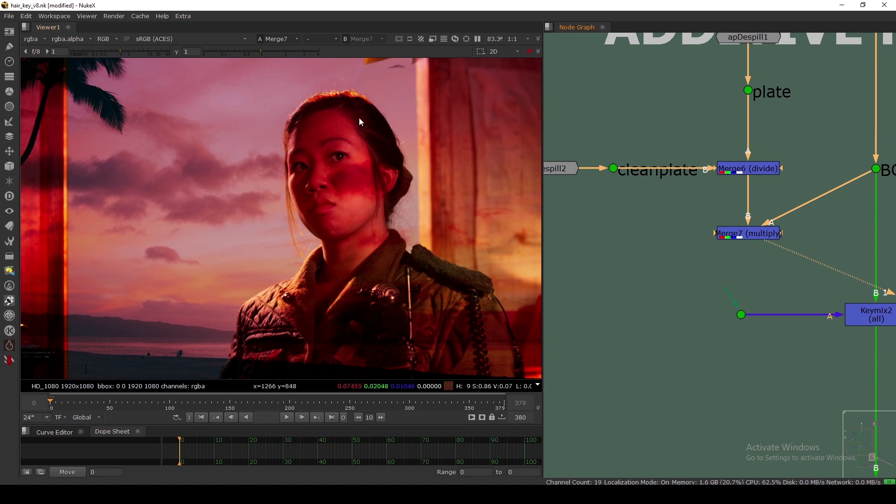
pyautogui.scroll(3, 296, 259)
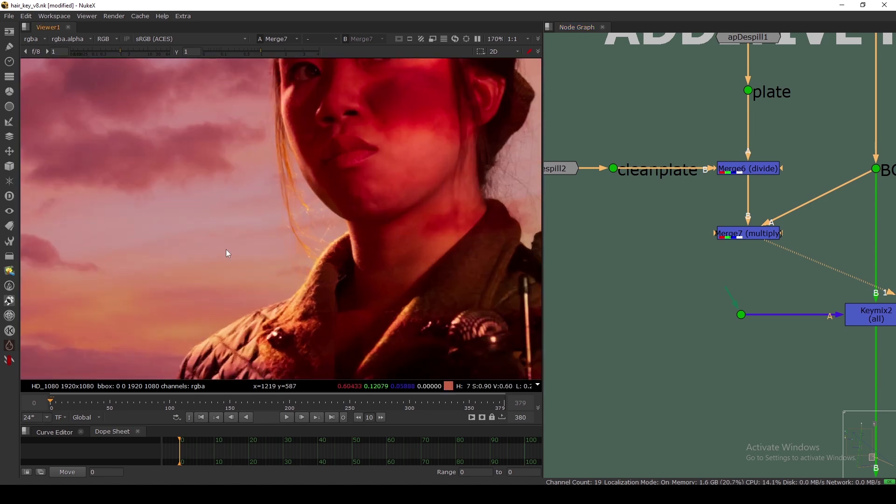
pyautogui.scroll(-2, 832, 256)
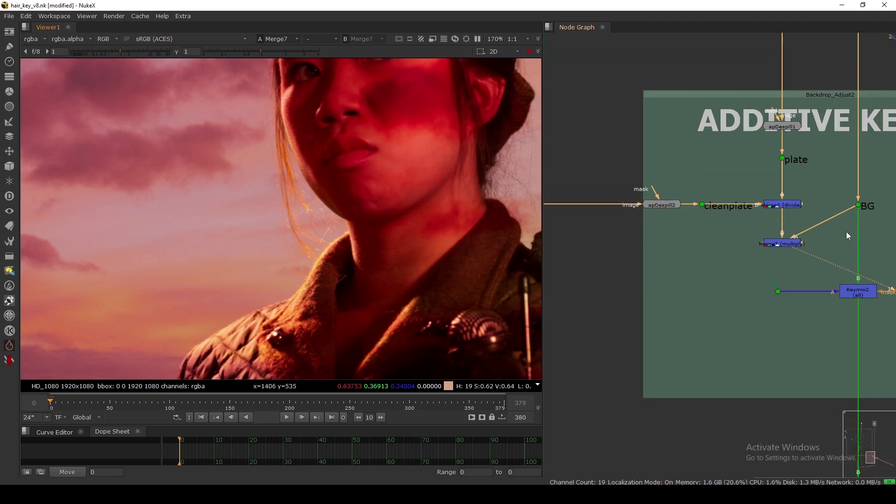
pyautogui.scroll(-3, 847, 231)
pyautogui.scroll(4, 845, 233)
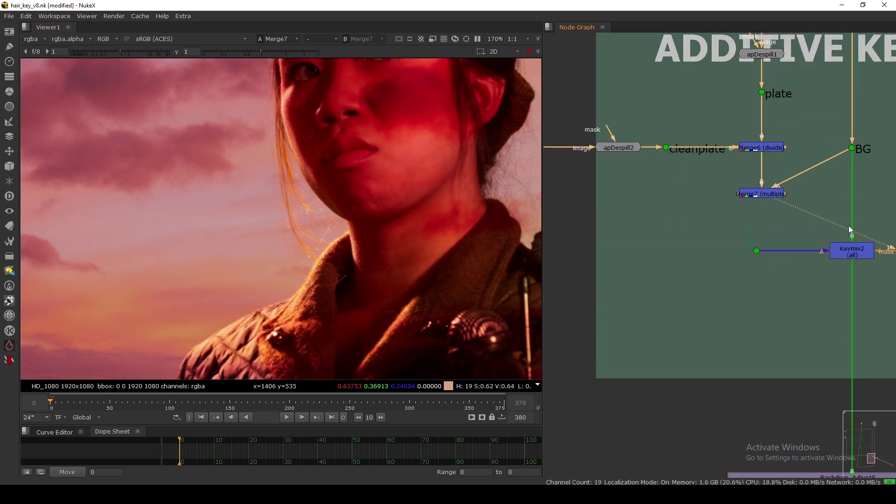
# Feed the multiply Merge into the background input of the FG BG MERGE node and view the composite.
pyautogui.moveTo(852, 268); pyautogui.dragTo(761, 196)
pyautogui.scroll(-3, 760, 196)
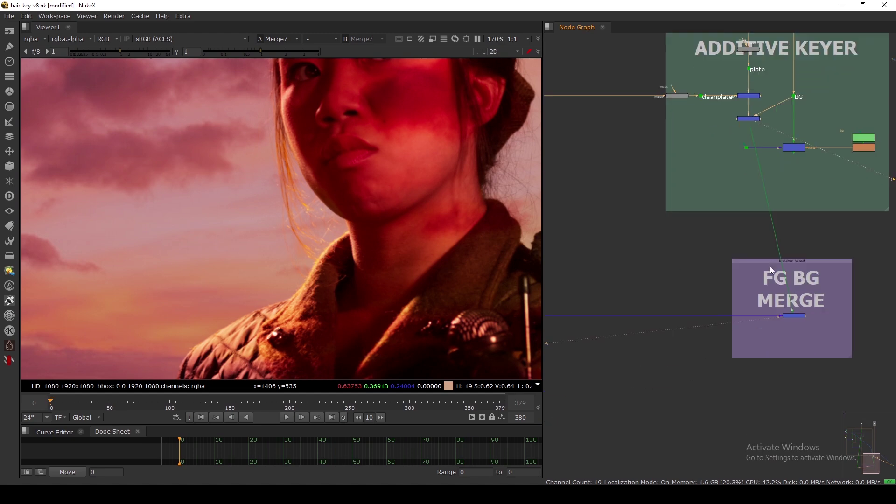
pyautogui.scroll(2, 799, 315)
pyautogui.moveTo(825, 299); pyautogui.dragTo(752, 340)
pyautogui.press('1')
# Toggle the multiply Merge off and on repeatedly to compare the hair detail in the final composite.
pyautogui.scroll(-3, 721, 279)
pyautogui.moveTo(726, 160); pyautogui.dragTo(744, 286, button='middle')
pyautogui.scroll(3, 748, 276)
pyautogui.moveTo(700, 197); pyautogui.dragTo(746, 246)
pyautogui.click(740, 253)
pyautogui.press('d')
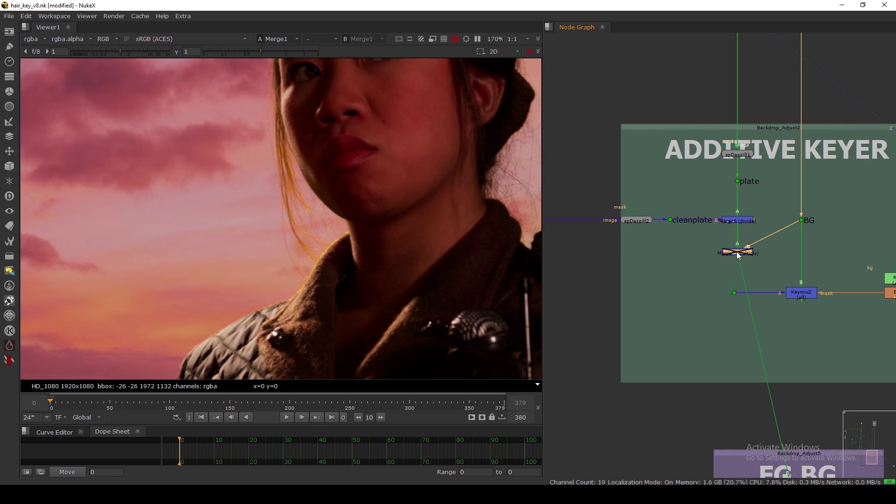
pyautogui.press('d')
pyautogui.click(691, 282)
pyautogui.click(735, 254)
pyautogui.press('d')
pyautogui.press('d')
pyautogui.press('d')
pyautogui.press('d')
pyautogui.press('d')
pyautogui.press('d')
pyautogui.press('d')
pyautogui.press('d')
pyautogui.press('d')
pyautogui.press('d')
pyautogui.click(732, 221)
pyautogui.moveTo(704, 199); pyautogui.dragTo(759, 255)
pyautogui.scroll(5, 761, 263)
pyautogui.click(759, 255)
pyautogui.click(710, 244)
pyautogui.press('d')
pyautogui.press('d')
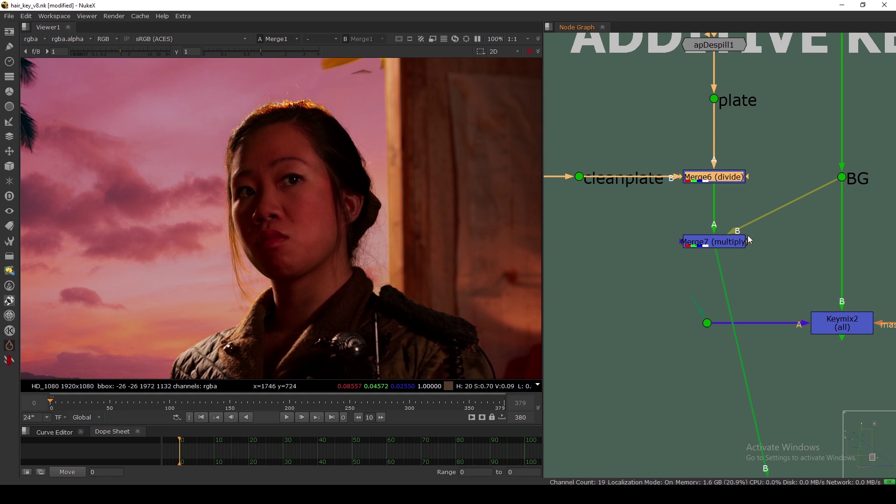
# Delete the divide and multiply Merge nodes from the ADDITIVE KEYER section.
pyautogui.moveTo(767, 146); pyautogui.dragTo(662, 254)
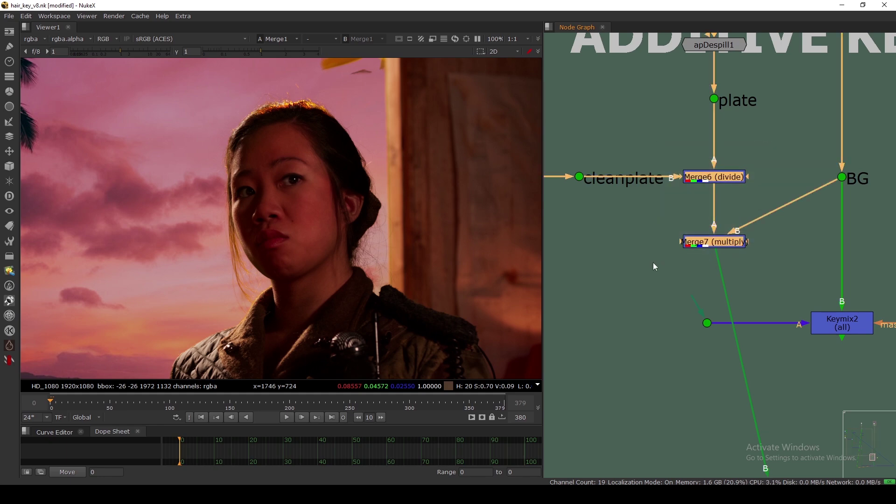
pyautogui.moveTo(723, 244)
pyautogui.mouseDown()
pyautogui.moveTo(737, 248)
pyautogui.moveTo(726, 249)
pyautogui.mouseUp()
pyautogui.press('Delete')
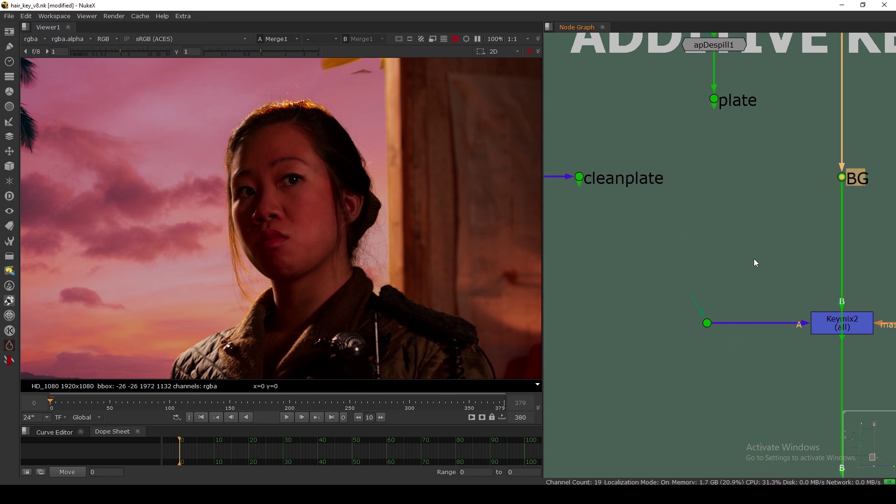
pyautogui.click(751, 204)
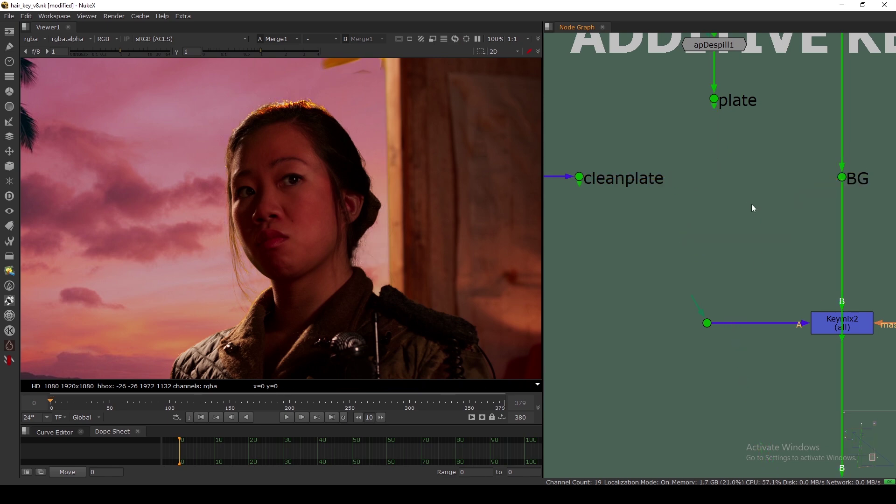
# Add an AdditiveKeyerPro node below the plate dot in the ADDITIVE KEYER section and close its properties.
pyautogui.press('Tab')
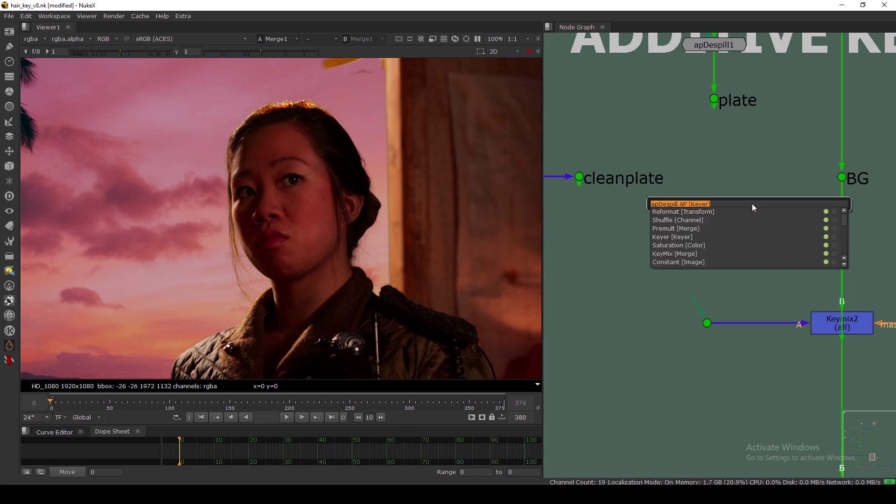
pyautogui.write('additve')
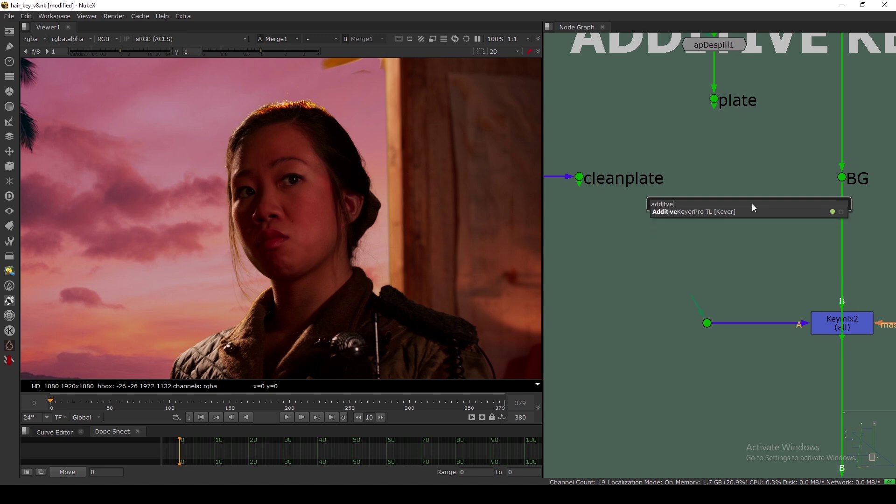
pyautogui.press('Return')
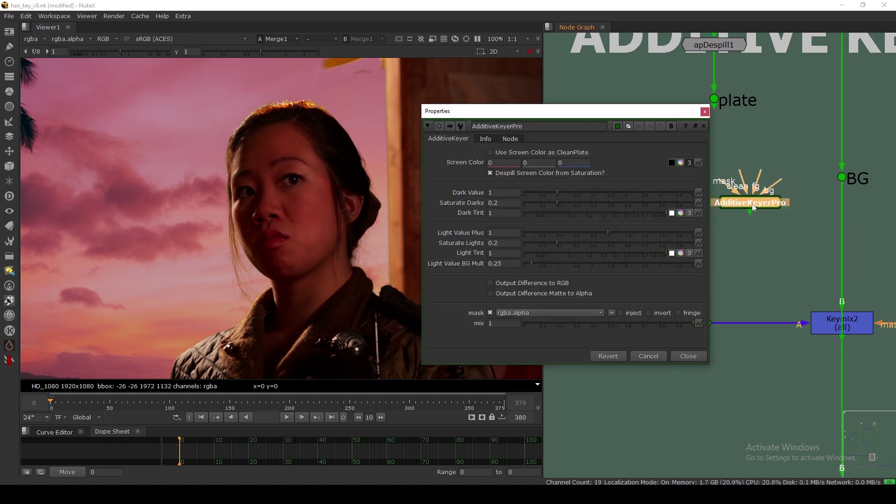
pyautogui.click(705, 111)
# Connect the AdditiveKeyerPro fg, clean and bg inputs to the plate, cleanplate and BG dots.
pyautogui.moveTo(748, 204); pyautogui.dragTo(713, 199)
pyautogui.moveTo(725, 168); pyautogui.dragTo(714, 102)
pyautogui.moveTo(713, 198); pyautogui.dragTo(580, 179)
pyautogui.click(714, 99)
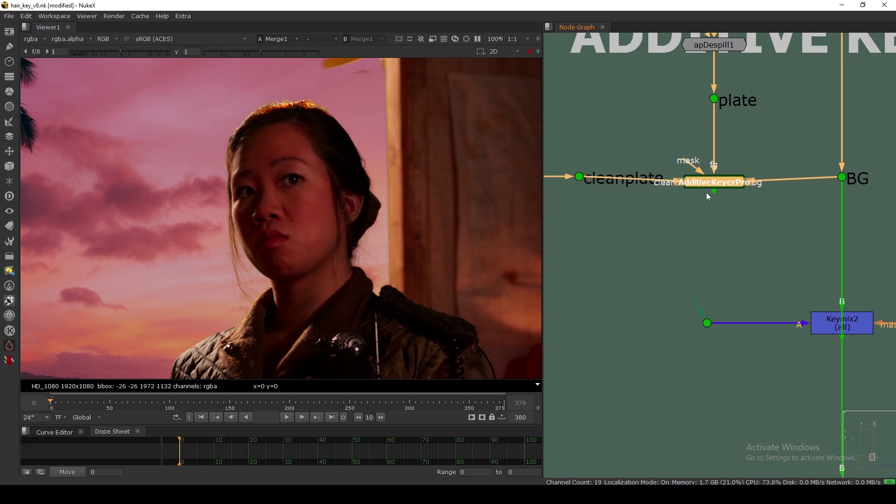
# View the AdditiveKeyerPro output and examine how it affects the hair and the rest of the frame.
pyautogui.press('1')
pyautogui.scroll(-3, 833, 320)
pyautogui.moveTo(833, 320); pyautogui.dragTo(811, 234, button='middle')
pyautogui.moveTo(793, 336); pyautogui.dragTo(756, 138, button='middle')
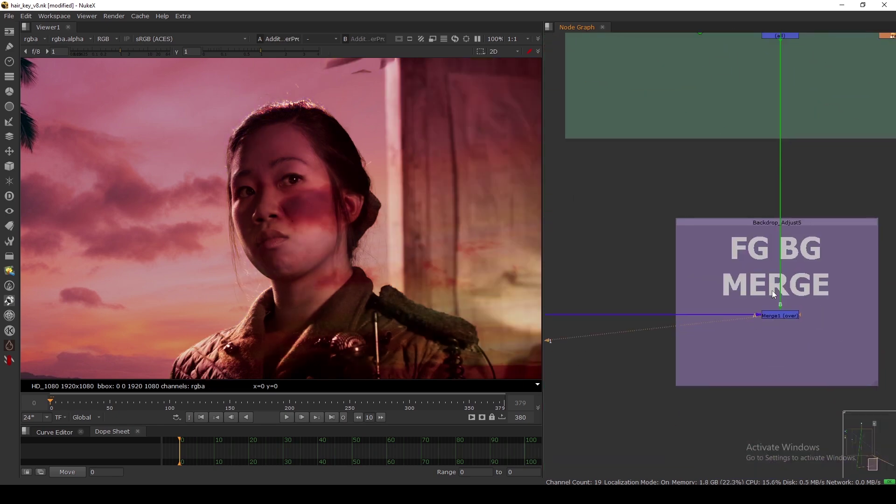
pyautogui.moveTo(779, 42); pyautogui.dragTo(809, 218, button='middle')
pyautogui.scroll(-2, 808, 214)
pyautogui.moveTo(761, 156); pyautogui.dragTo(765, 224, button='middle')
pyautogui.scroll(3, 765, 224)
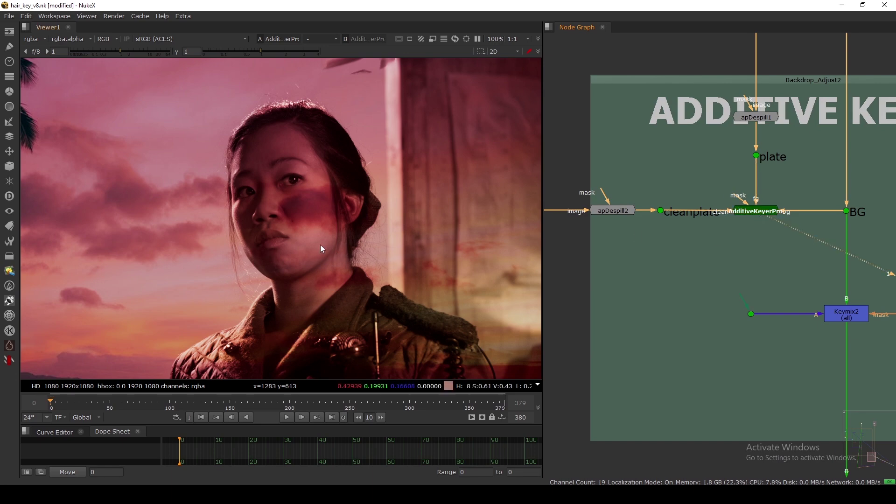
pyautogui.moveTo(401, 90); pyautogui.dragTo(199, 279)
# Connect the dot on Keymix2's A input to the AdditiveKeyerPro output and view the masked Keymix2 result.
pyautogui.moveTo(746, 303); pyautogui.dragTo(756, 212)
pyautogui.moveTo(730, 307); pyautogui.dragTo(734, 307)
pyautogui.click(816, 310)
pyautogui.press('1')
pyautogui.click(741, 316)
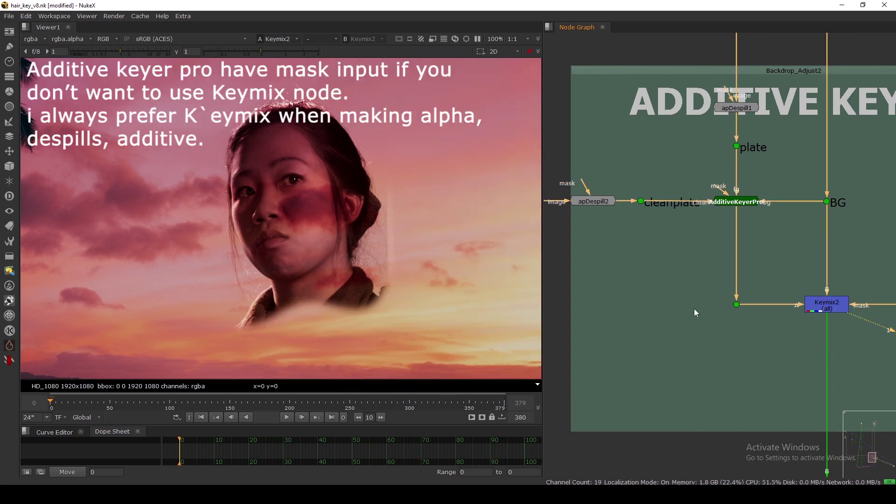
# Check the Roto3 and Blur1 mask branch and view the final composite from the FG BG MERGE node.
pyautogui.scroll(-2, 721, 234)
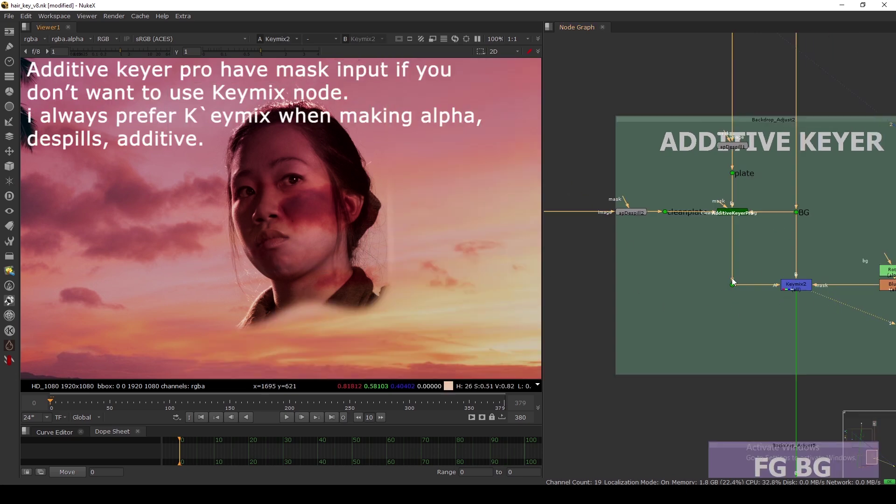
pyautogui.moveTo(861, 235); pyautogui.dragTo(769, 233, button='middle')
pyautogui.moveTo(769, 234); pyautogui.dragTo(777, 285)
pyautogui.click(778, 299)
pyautogui.doubleClick(773, 269)
pyautogui.press('Escape')
pyautogui.moveTo(661, 415); pyautogui.dragTo(710, 210, button='middle')
pyautogui.moveTo(794, 294); pyautogui.dragTo(706, 343)
pyautogui.press('1')
pyautogui.click(709, 206)
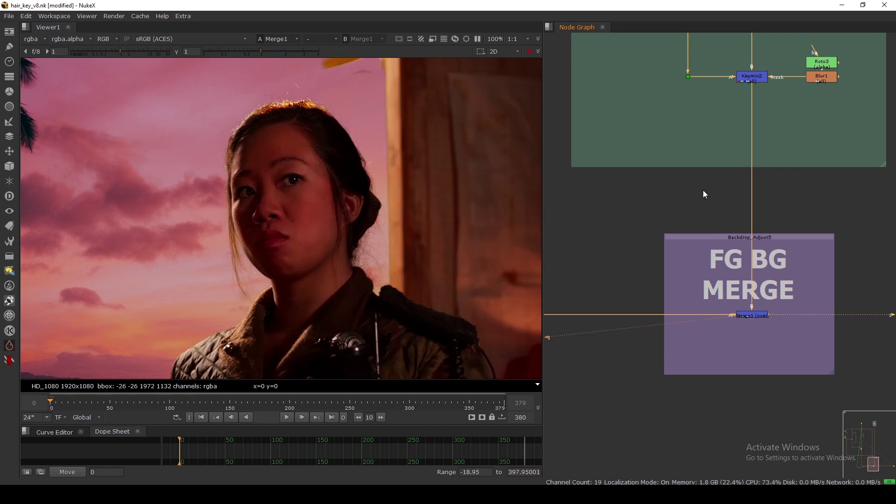
# Toggle Keymix2 off and on repeatedly to compare the loose hair behind the neck in the final composite.
pyautogui.moveTo(723, 153); pyautogui.dragTo(722, 261, button='middle')
pyautogui.scroll(3, 751, 185)
pyautogui.click(752, 187)
pyautogui.press('d')
pyautogui.press('d')
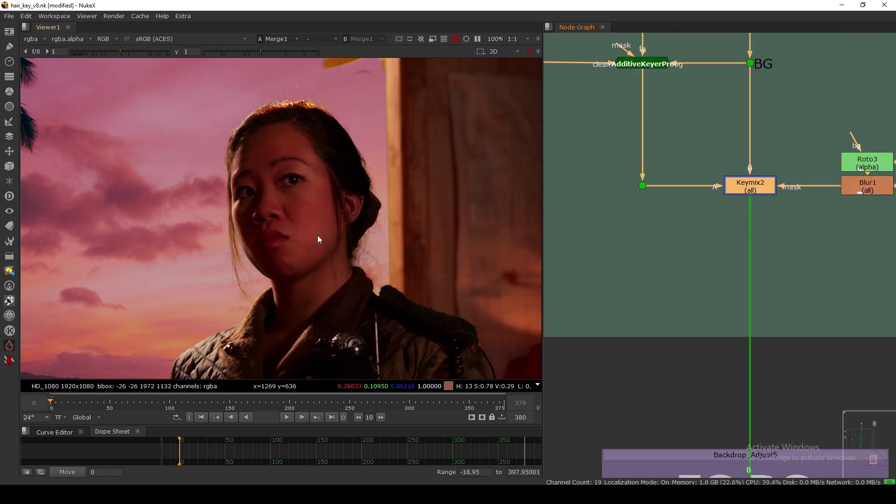
pyautogui.scroll(2, 362, 242)
pyautogui.press('d')
pyautogui.press('d')
pyautogui.press('d')
pyautogui.press('d')
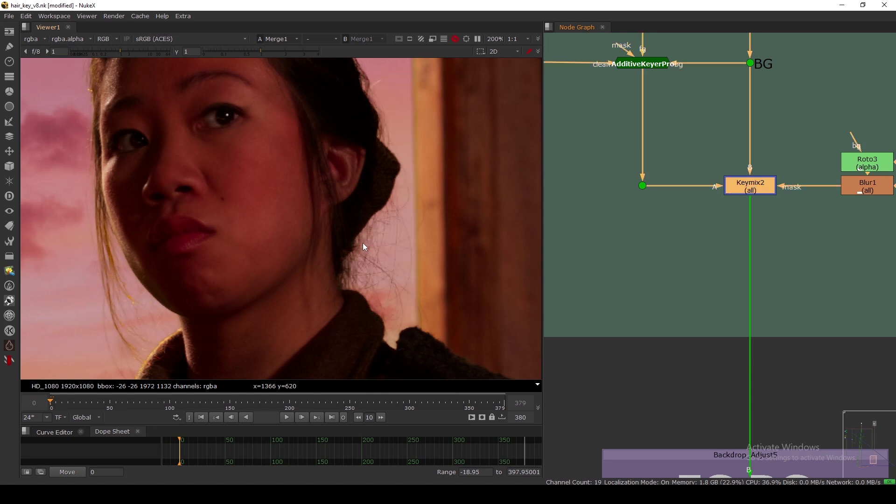
# Toggle Keymix2 off and on while inspecting the strands beside the jaw and the hair around the head.
pyautogui.scroll(2, 301, 289)
pyautogui.press('d')
pyautogui.press('d')
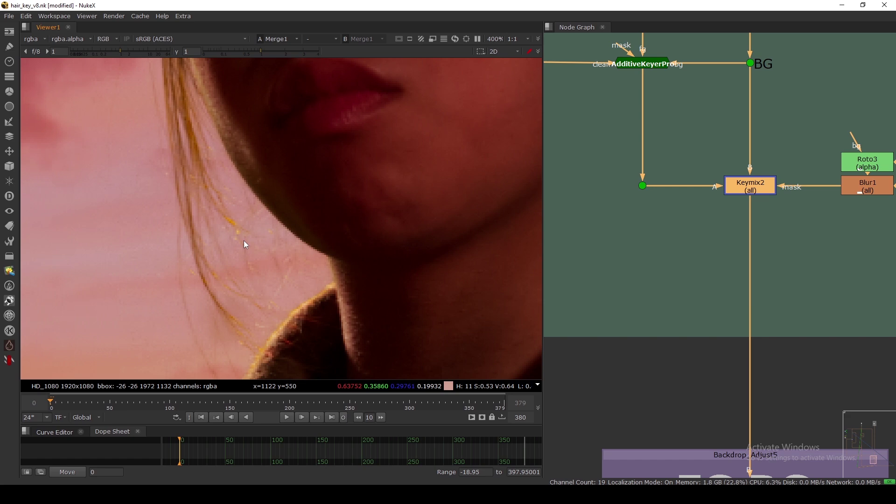
pyautogui.scroll(-3, 243, 240)
pyautogui.press('d')
pyautogui.press('d')
pyautogui.moveTo(307, 68); pyautogui.dragTo(284, 280, button='middle')
pyautogui.press('d')
pyautogui.moveTo(283, 140); pyautogui.dragTo(284, 233, button='middle')
pyautogui.press('d')
pyautogui.press('d')
pyautogui.press('d')
pyautogui.moveTo(435, 272); pyautogui.dragTo(379, 180, button='middle')
pyautogui.press('d')
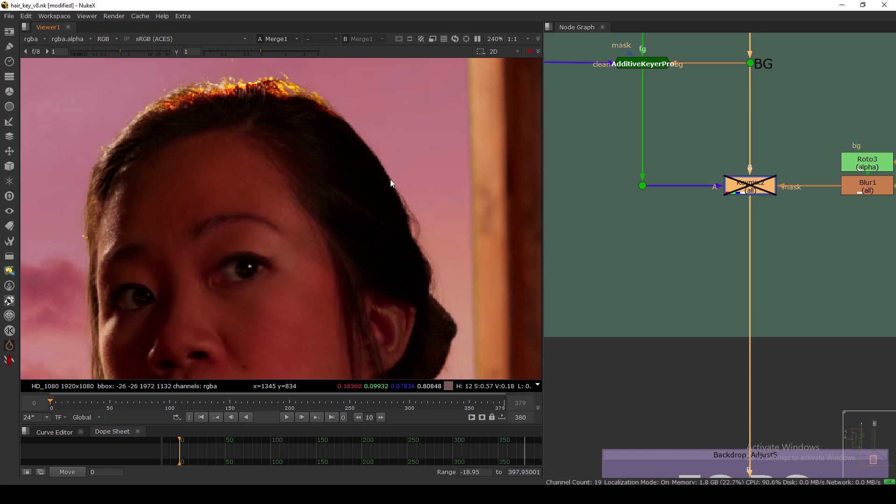
pyautogui.press('d')
# Delete the apDespill2 and apDespill1 nodes from the cleanplate and plate branches of the additive keyer.
pyautogui.scroll(-2, 737, 192)
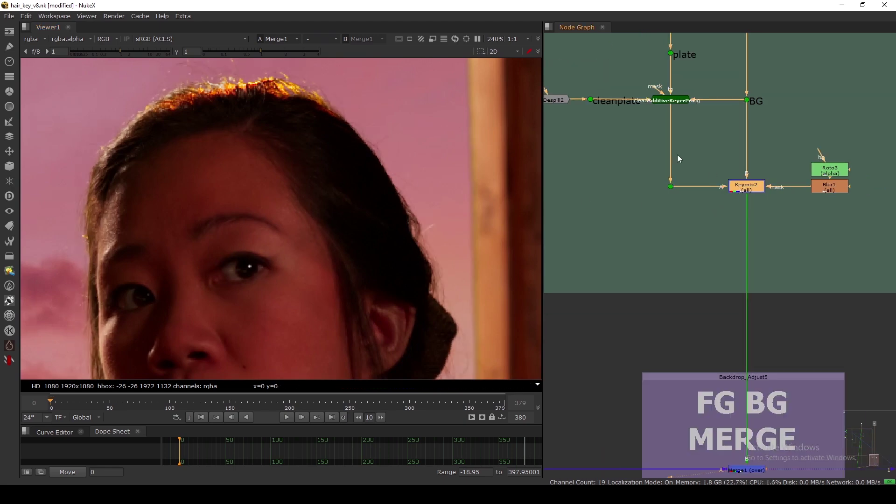
pyautogui.scroll(3, 674, 147)
pyautogui.click(632, 215)
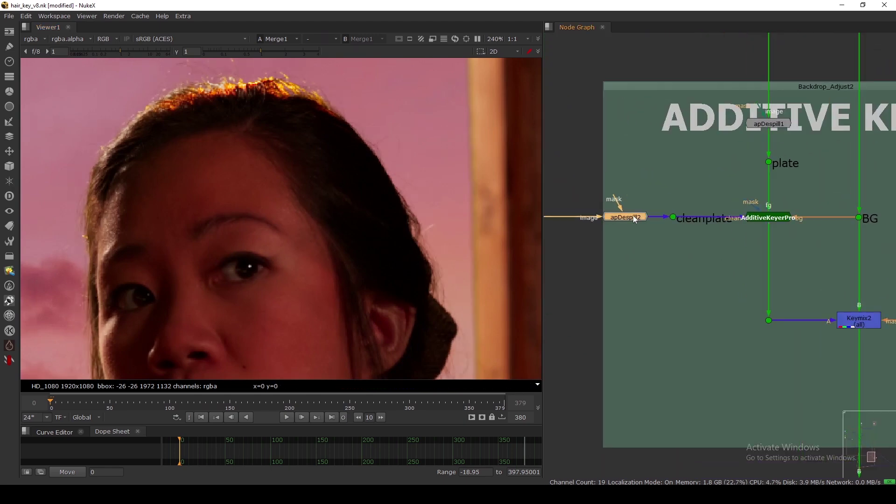
pyautogui.press('Delete')
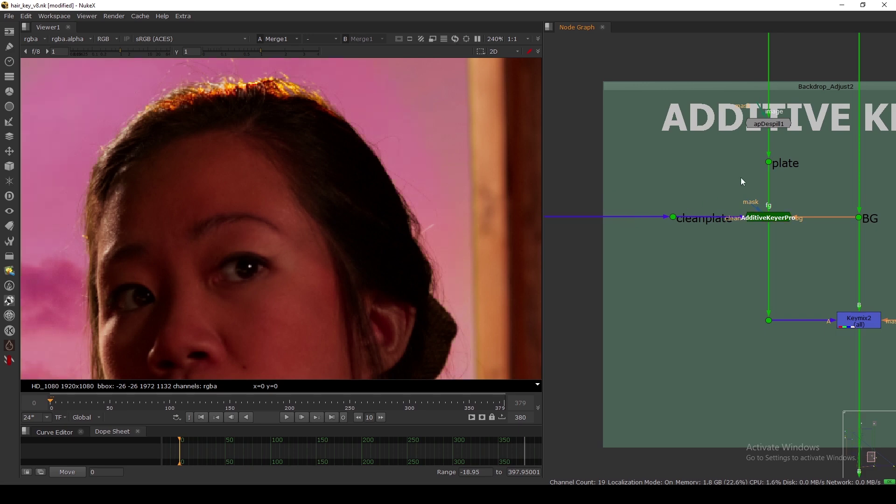
pyautogui.click(773, 123)
pyautogui.press('Delete')
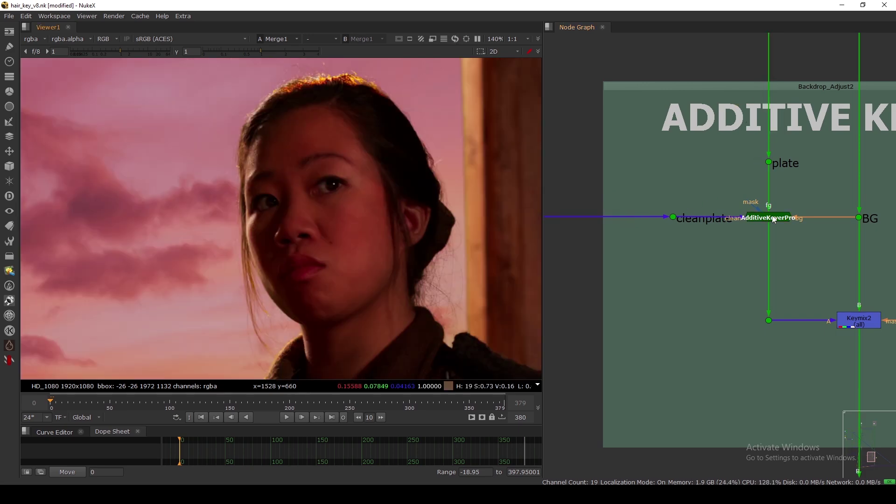
# Open the AdditiveKeyerPro properties and view the node's own output.
pyautogui.doubleClick(773, 218)
pyautogui.press('1')
pyautogui.moveTo(504, 113); pyautogui.dragTo(580, 84)
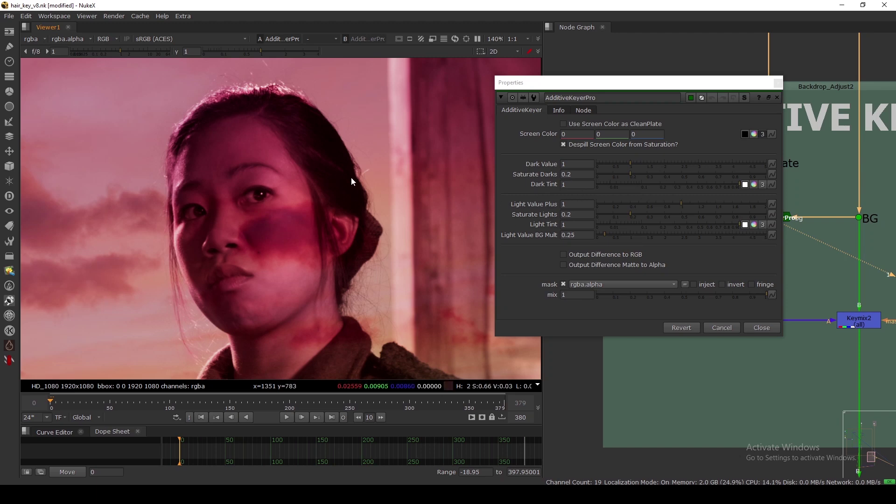
pyautogui.scroll(-2, 379, 245)
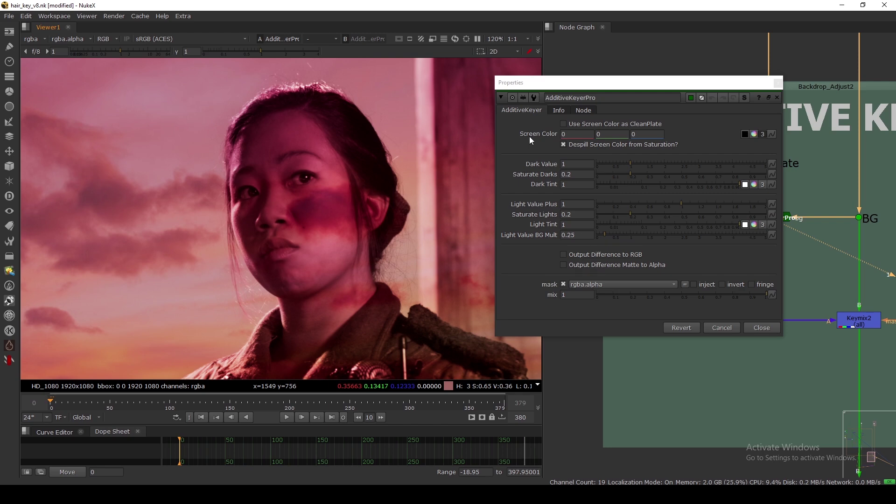
# Try an AdditiveKeyerPro Screen Color with green at 1 and reset it to 0 to compare the spill.
pyautogui.click(597, 134)
pyautogui.write('1')
pyautogui.press('Return')
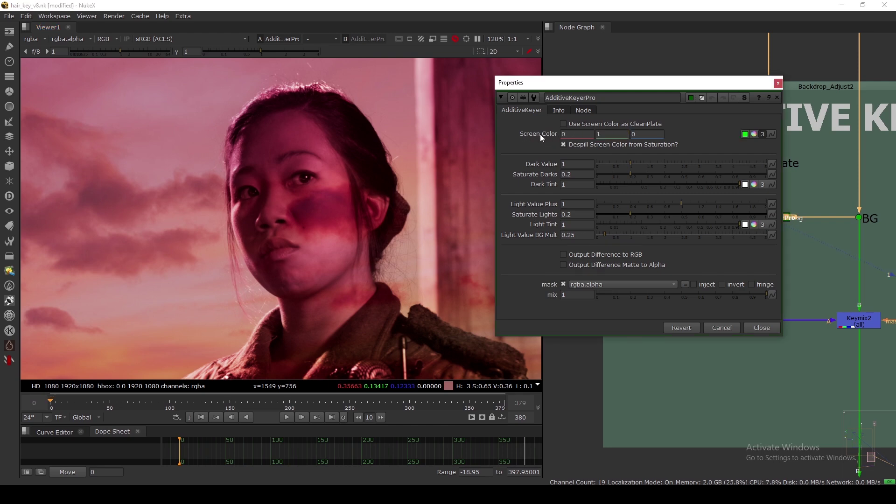
pyautogui.click(609, 134)
pyautogui.write('0')
pyautogui.press('Return')
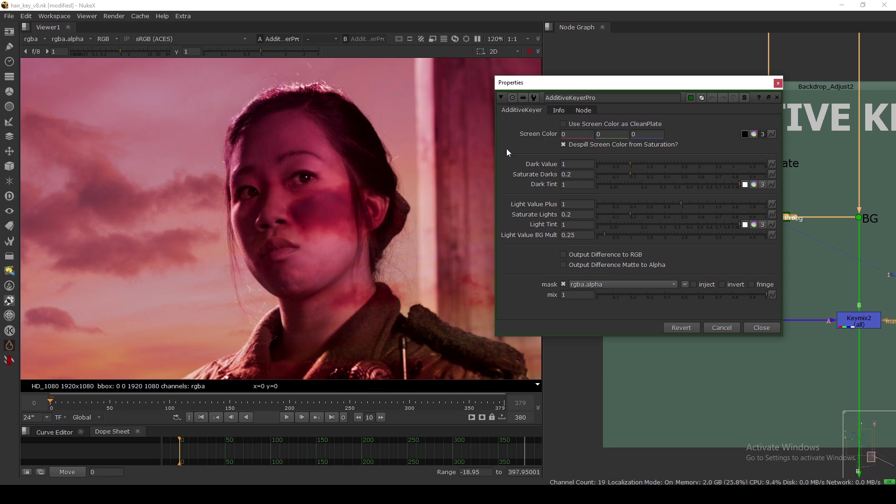
# Set the green component of the AdditiveKeyerPro Screen Color to 1.
pyautogui.moveTo(290, 127); pyautogui.dragTo(259, 139)
pyautogui.click(610, 133)
pyautogui.click(609, 135)
pyautogui.write('1')
pyautogui.press('Return')
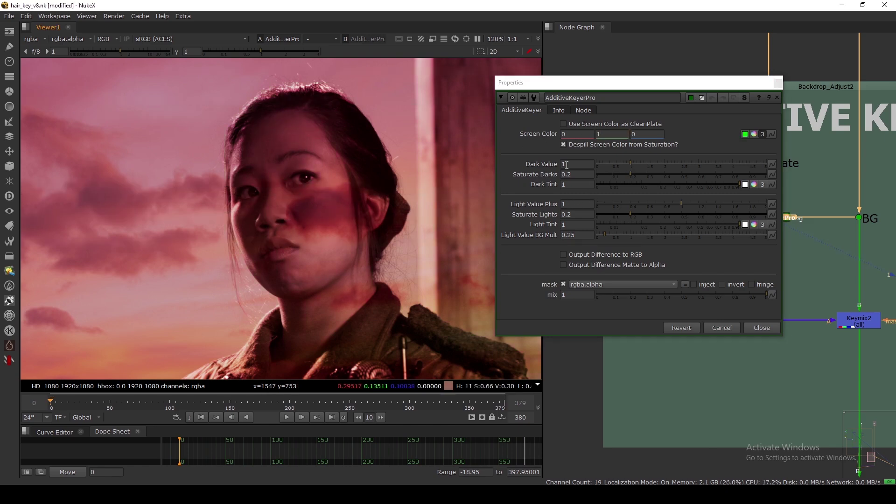
# Try raising the AdditiveKeyerPro Dark Value to 1.6 and inspect the fine hairs on both sides of the face.
pyautogui.moveTo(629, 163)
pyautogui.mouseDown()
pyautogui.moveTo(649, 164)
pyautogui.moveTo(635, 163)
pyautogui.mouseUp()
pyautogui.scroll(3, 389, 263)
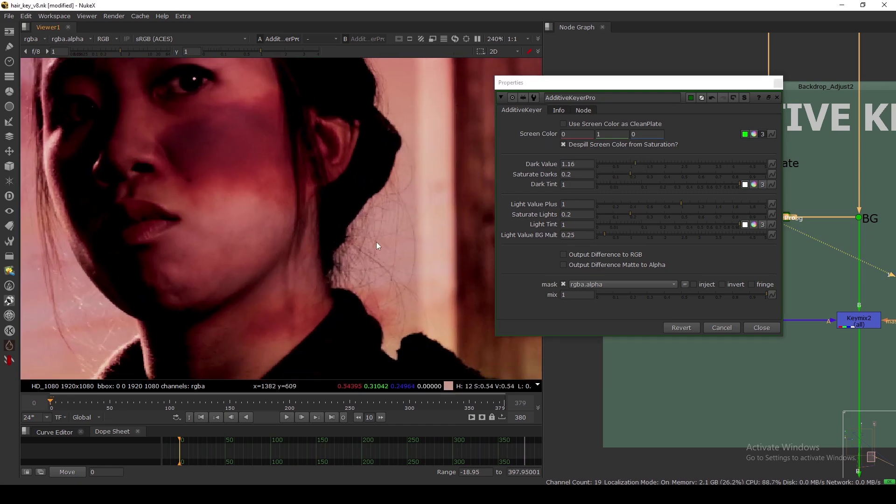
pyautogui.moveTo(637, 164); pyautogui.dragTo(648, 168)
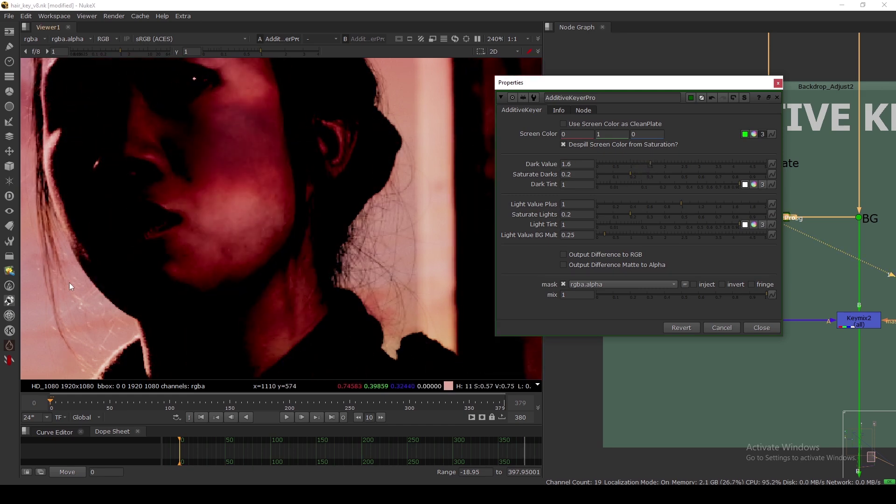
pyautogui.moveTo(45, 167); pyautogui.dragTo(98, 228, button='middle')
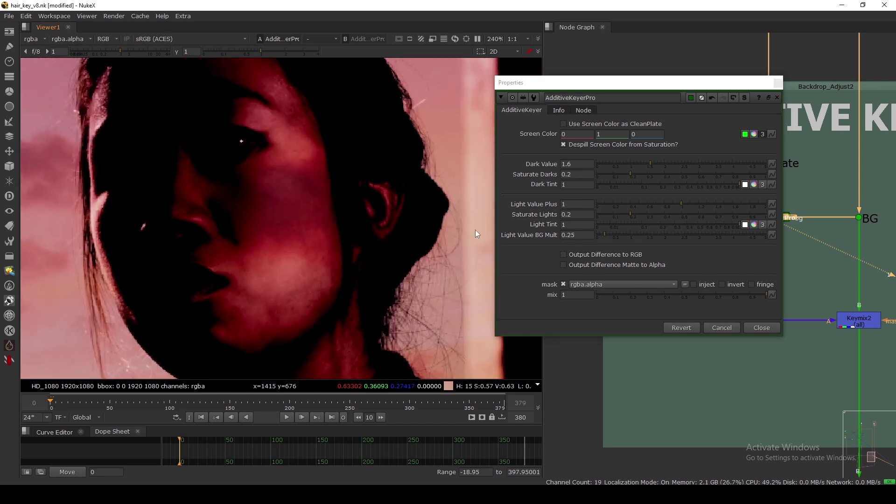
# Set the AdditiveKeyerPro Dark Value to 1.2.
pyautogui.click(570, 164)
pyautogui.press('Down')
pyautogui.press('Up')
pyautogui.click(543, 177)
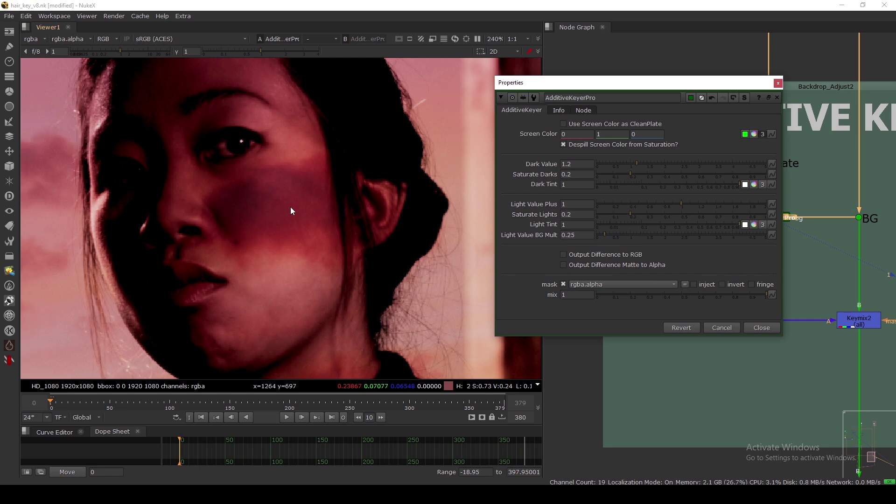
# View the FG BG MERGE composite while keeping the AdditiveKeyerPro properties open.
pyautogui.scroll(-3, 290, 206)
pyautogui.scroll(-5, 892, 259)
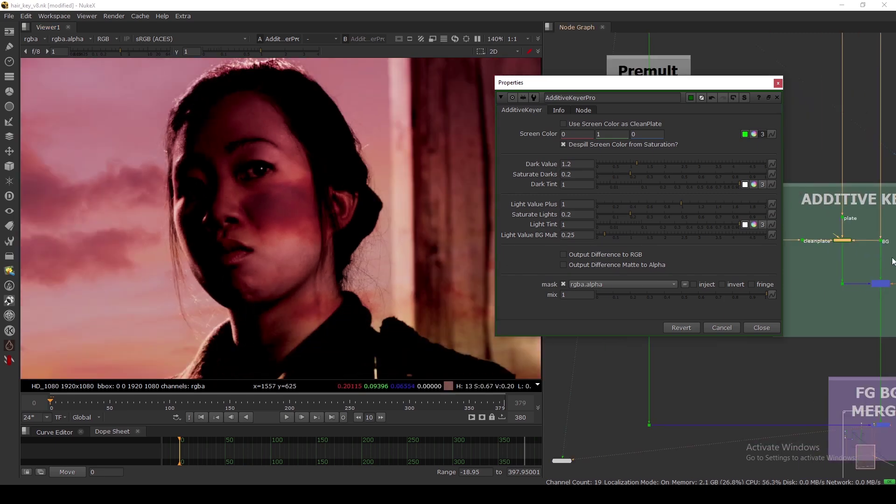
pyautogui.moveTo(889, 429); pyautogui.dragTo(839, 287, button='middle')
pyautogui.scroll(1, 838, 286)
pyautogui.scroll(2, 831, 276)
pyautogui.click(823, 262)
pyautogui.press('1')
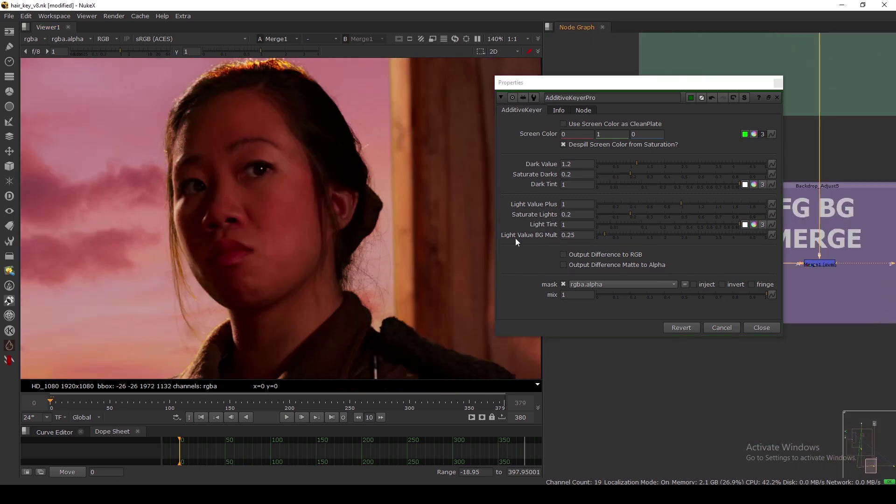
# Try a Dark Value of 2 and inspect the hair behind the neck in the composite.
pyautogui.click(574, 163)
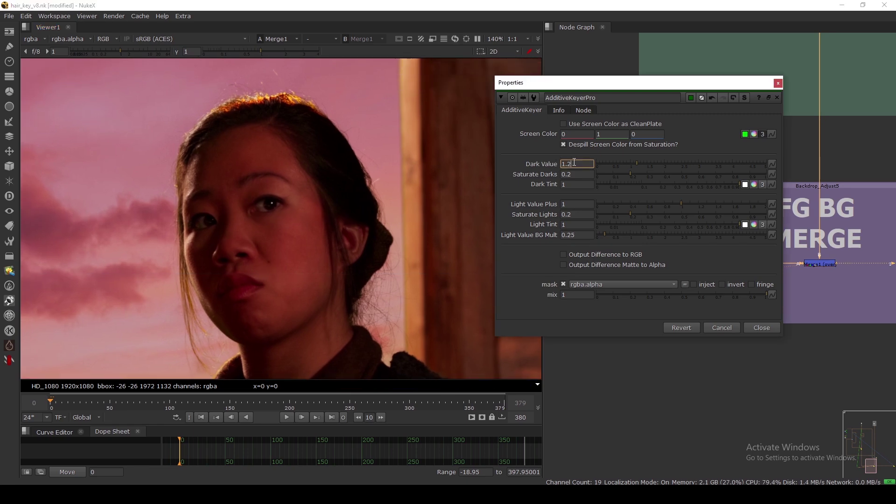
pyautogui.write('2')
pyautogui.press('Return')
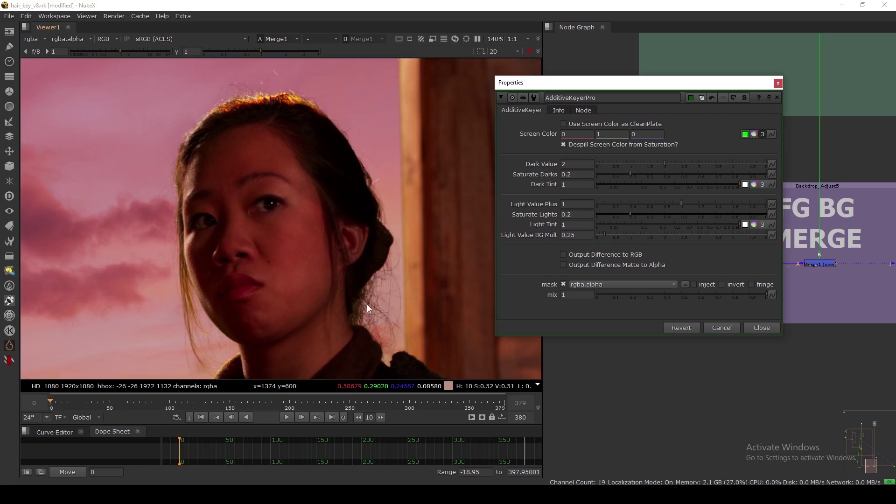
pyautogui.scroll(4, 356, 312)
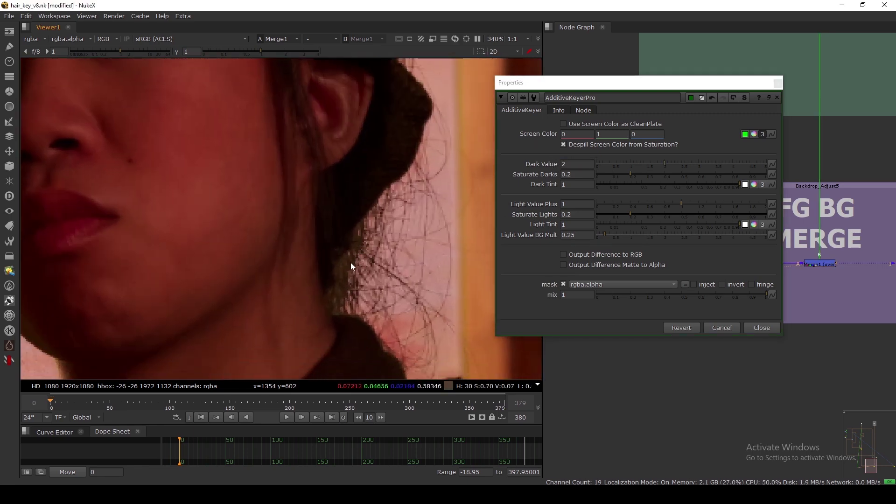
# Lower the Dark Value to 1.3 and check the hair strands in the composite.
pyautogui.click(570, 163)
pyautogui.write('1.9')
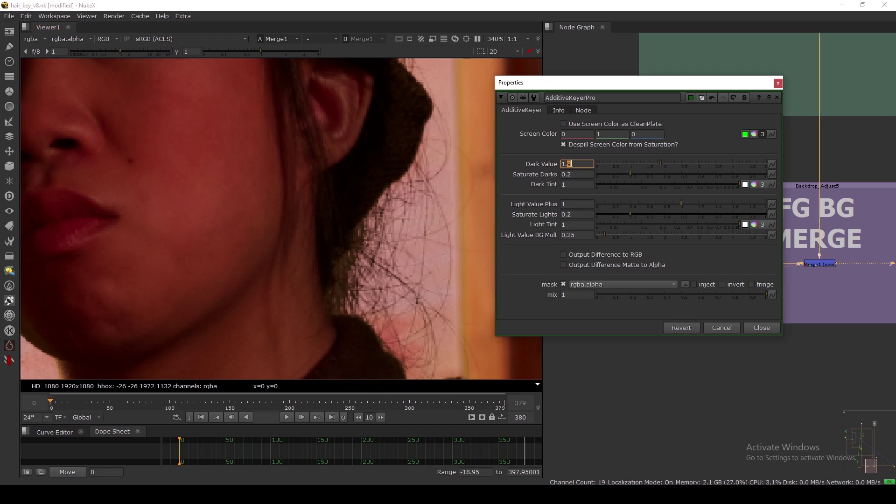
pyautogui.press('Down')
pyautogui.press('Down')
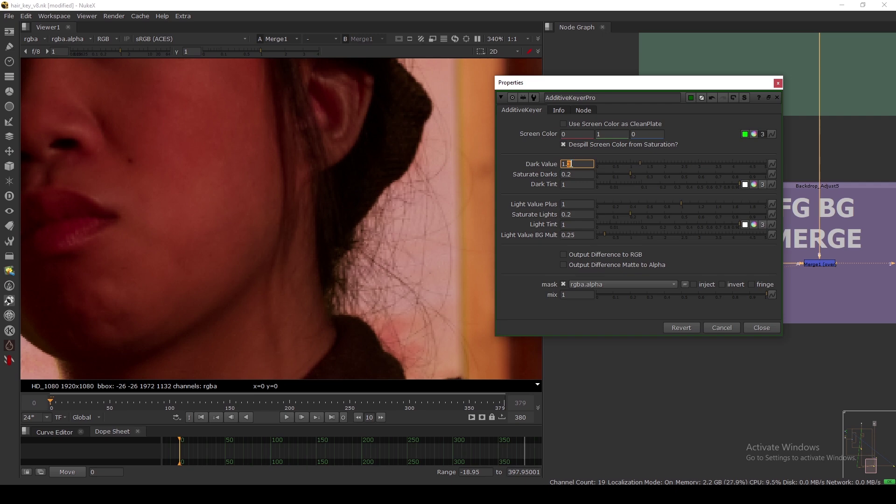
pyautogui.scroll(-3, 293, 195)
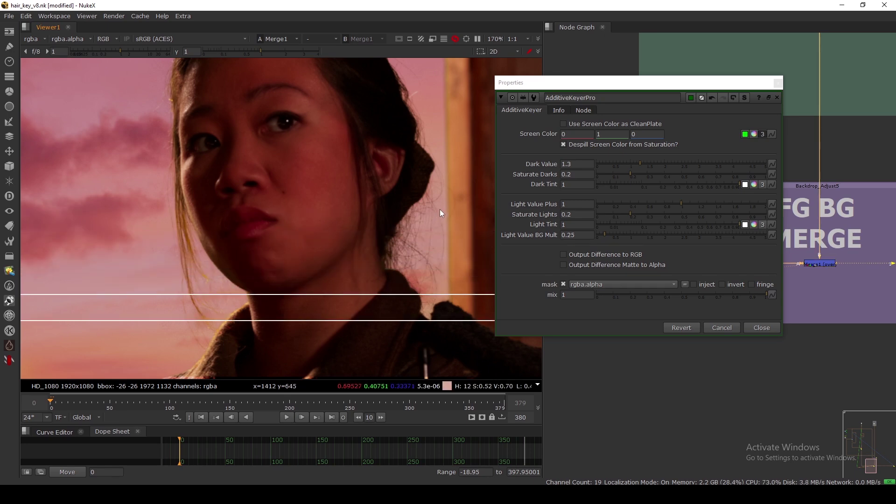
pyautogui.keyDown('ctrl'); pyautogui.keyDown('shift'); pyautogui.moveTo(171, 237); pyautogui.dragTo(246, 314); pyautogui.keyUp('shift'); pyautogui.keyUp('ctrl')
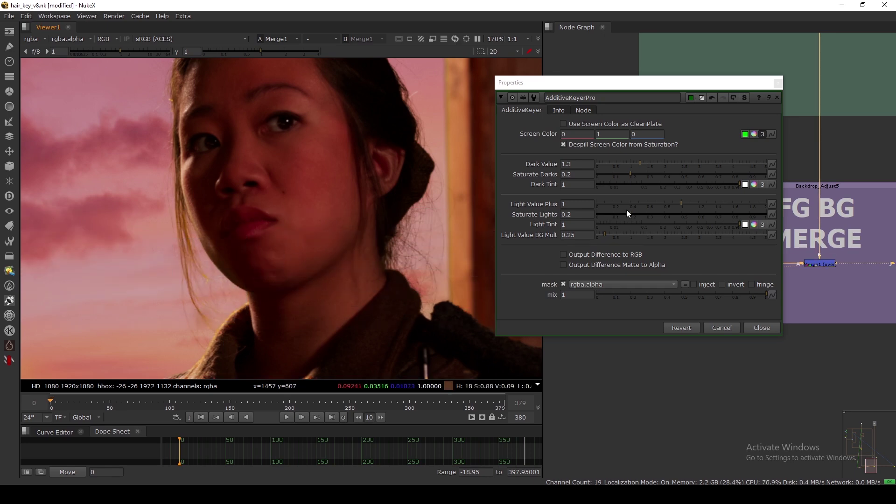
# Set the AdditiveKeyerPro Light Value Plus to 2 and check the fine hair between the jaw and collar in the composite.
pyautogui.moveTo(685, 207); pyautogui.dragTo(772, 214)
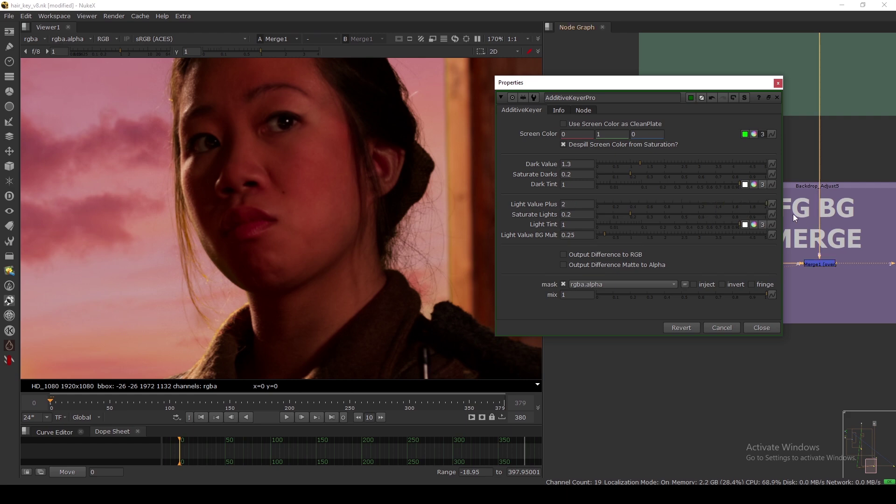
pyautogui.scroll(3, 188, 284)
pyautogui.press('Return')
pyautogui.scroll(3, 313, 241)
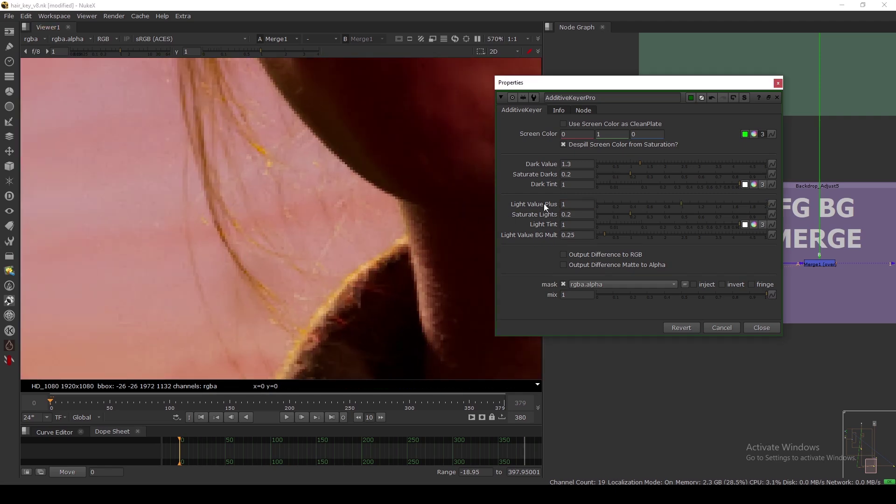
pyautogui.moveTo(357, 193); pyautogui.dragTo(248, 273)
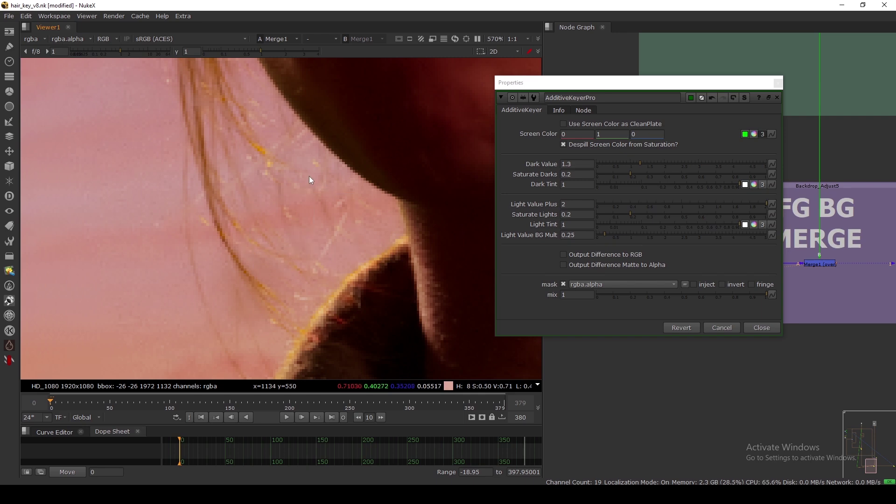
pyautogui.scroll(-4, 309, 175)
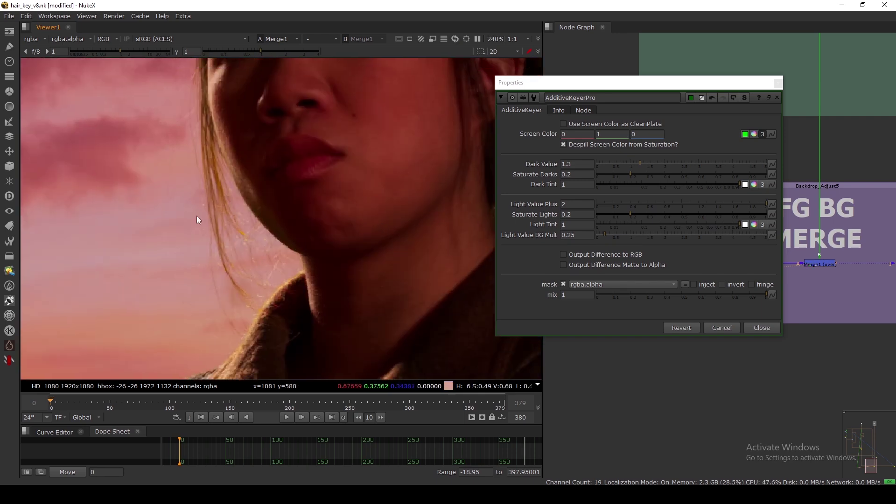
pyautogui.keyDown('ctrl'); pyautogui.keyDown('shift'); pyautogui.moveTo(313, 235); pyautogui.dragTo(215, 301); pyautogui.keyUp('shift'); pyautogui.keyUp('ctrl')
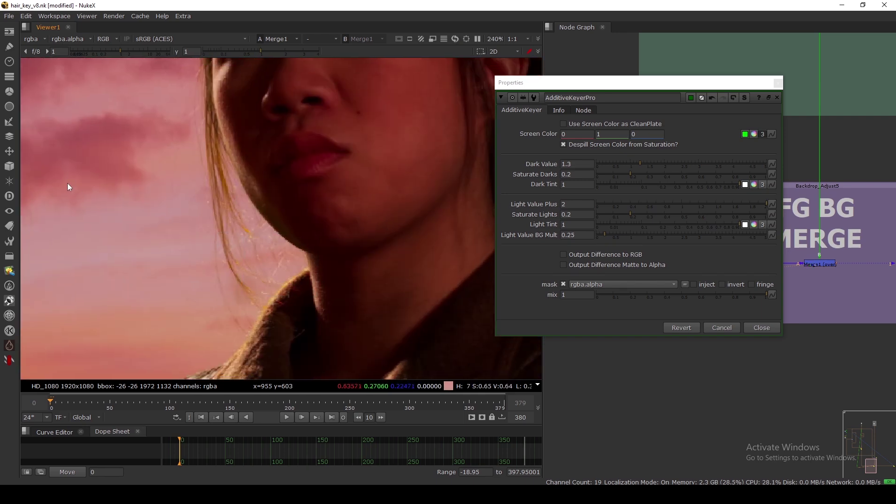
# Set the Light Value BG Mult to 2 and close the AdditiveKeyerPro properties.
pyautogui.moveTo(603, 235); pyautogui.dragTo(670, 239)
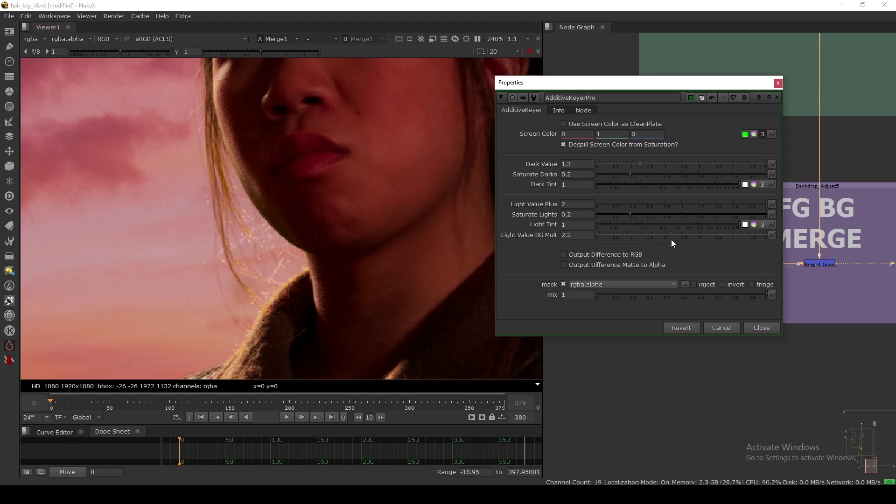
pyautogui.click(561, 236)
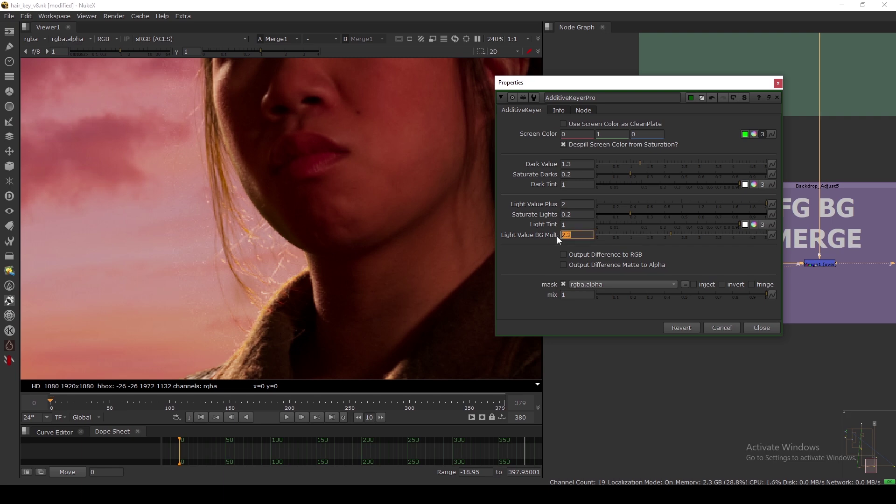
pyautogui.write('2')
pyautogui.press('Return')
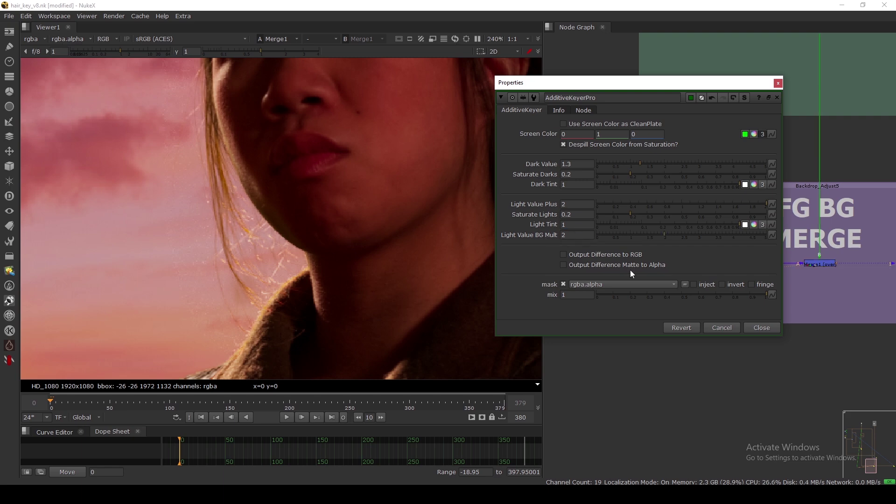
pyautogui.click(762, 328)
# Bring the plate's dot into the viewer and compare the original plate with the composite.
pyautogui.scroll(-5, 810, 263)
pyautogui.moveTo(723, 80); pyautogui.dragTo(712, 194, button='middle')
pyautogui.scroll(3, 699, 154)
pyautogui.click(709, 173)
pyautogui.press('2')
pyautogui.press('1')
pyautogui.press('2')
pyautogui.press('1')
pyautogui.press('2')
pyautogui.press('1')
# Compare the stray hair strands beside the neck up close between the plate and the composite.
pyautogui.scroll(5, 272, 284)
pyautogui.press('2')
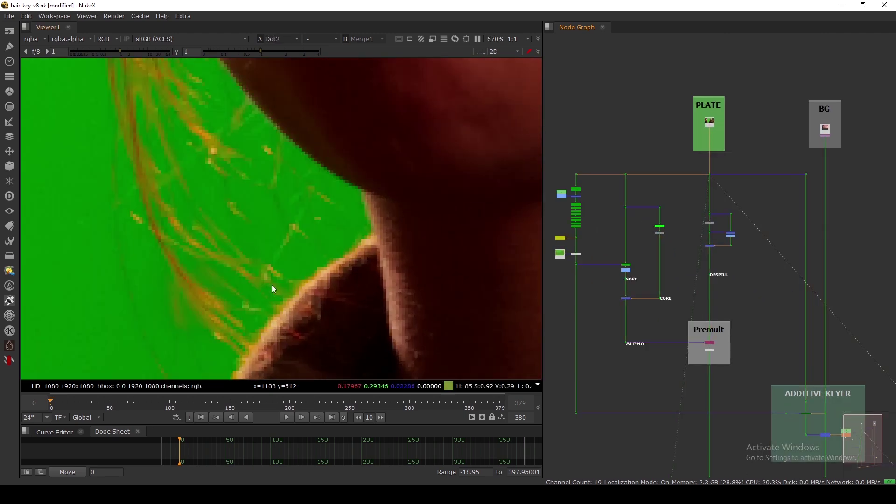
pyautogui.press('1')
pyautogui.press('2')
pyautogui.press('1')
pyautogui.press('2')
pyautogui.press('1')
pyautogui.press('2')
pyautogui.press('1')
pyautogui.press('2')
pyautogui.press('1')
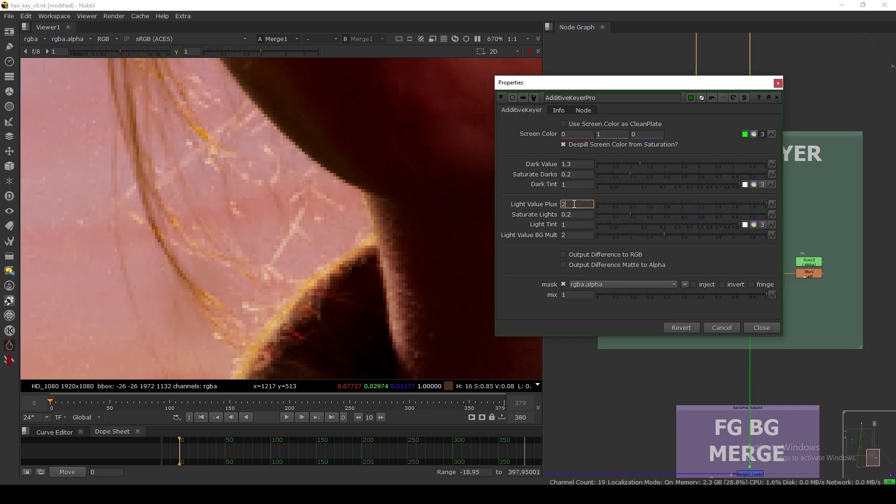
# Try a Light Value Plus of 1.5 on the AdditiveKeyerPro, then restore it to 2.
pyautogui.write('1.5')
pyautogui.press('Return')
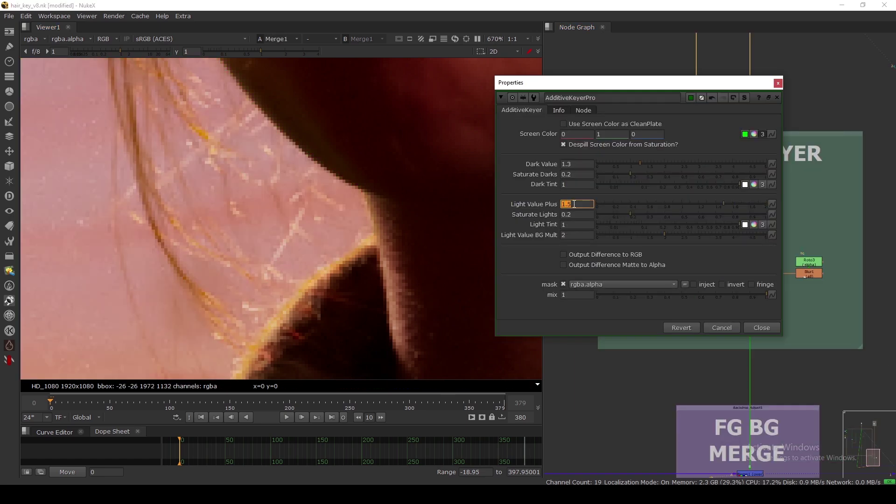
pyautogui.write('2')
pyautogui.press('Return')
# Lower the Light Value BG Mult and close the AdditiveKeyerPro properties.
pyautogui.click(570, 235)
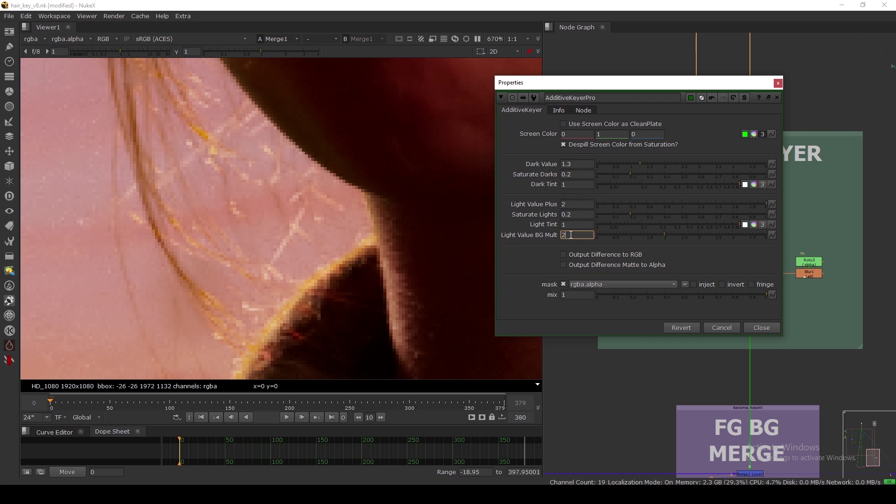
pyautogui.press('Down')
pyautogui.press('Down')
pyautogui.press('Down')
pyautogui.press('Return')
pyautogui.click(762, 328)
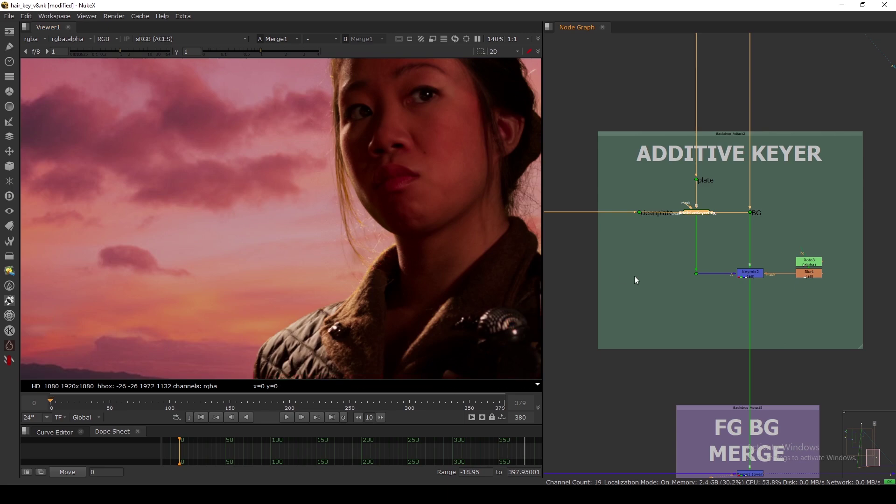
# Compare the plate and the composite over the whole face and the hair near the jaw.
pyautogui.press('1')
pyautogui.press('2')
pyautogui.press('1')
pyautogui.press('2')
pyautogui.press('1')
pyautogui.press('2')
pyautogui.press('1')
pyautogui.press('2')
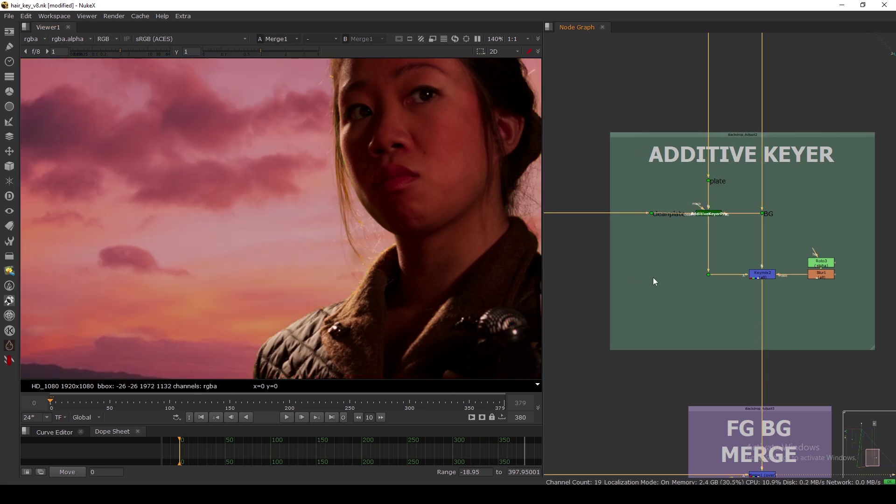
pyautogui.scroll(2, 238, 266)
pyautogui.scroll(2, 238, 266)
pyautogui.press('1')
pyautogui.press('2')
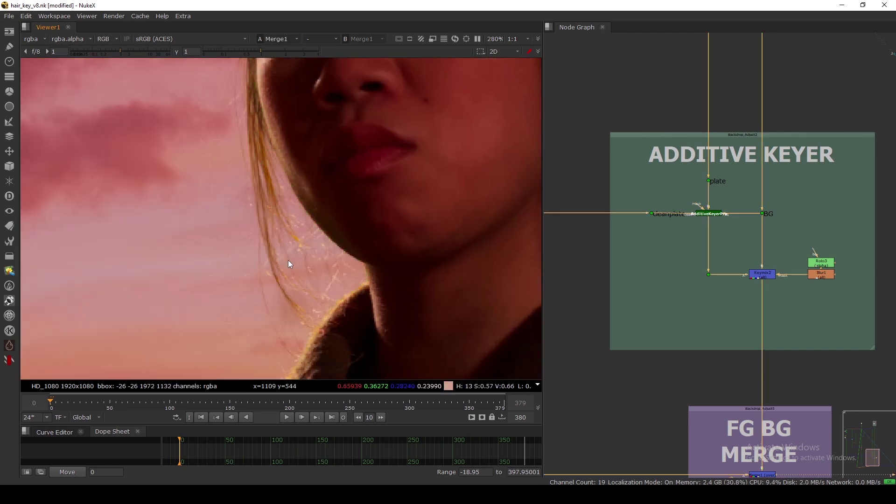
# Compare the backlit hair on top of the head between the composite and the plate.
pyautogui.scroll(-3, 287, 252)
pyautogui.scroll(3, 340, 123)
pyautogui.moveTo(340, 123); pyautogui.dragTo(327, 184, button='middle')
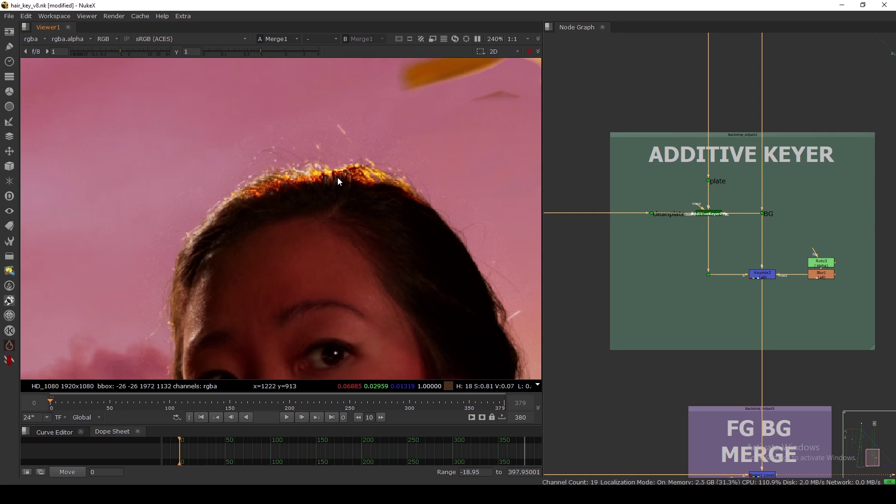
pyautogui.press('1')
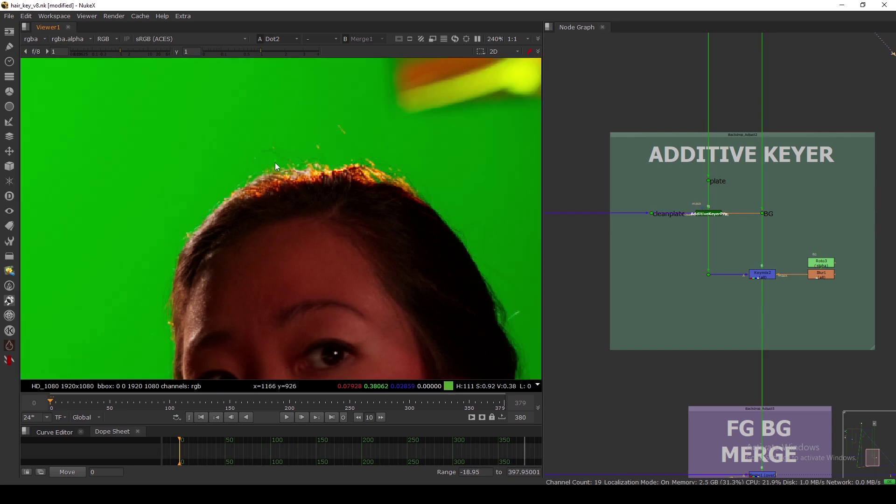
pyautogui.press('2')
# Compare the stray hairs along the back of the head and the crown between the composite and the plate.
pyautogui.moveTo(421, 258); pyautogui.dragTo(268, 214, button='middle')
pyautogui.scroll(2, 350, 229)
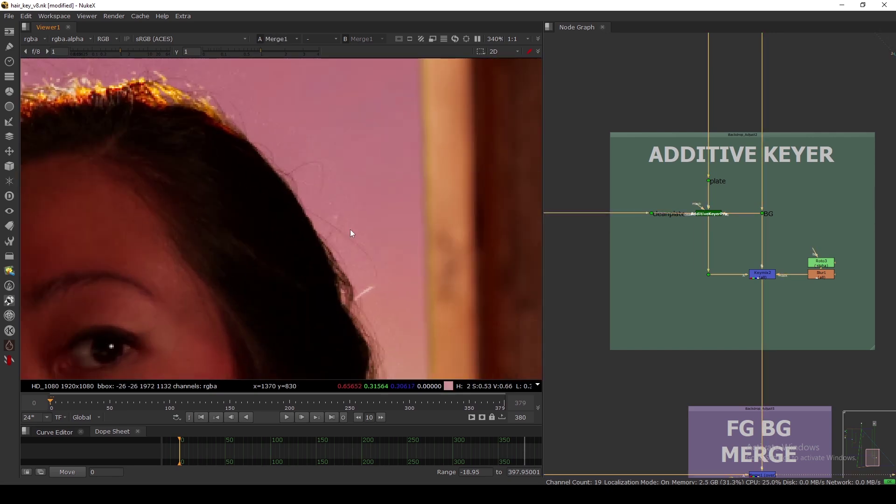
pyautogui.moveTo(350, 229); pyautogui.dragTo(355, 200, button='middle')
pyautogui.scroll(-2, 355, 200)
pyautogui.press('1')
pyautogui.press('2')
pyautogui.press('1')
pyautogui.press('2')
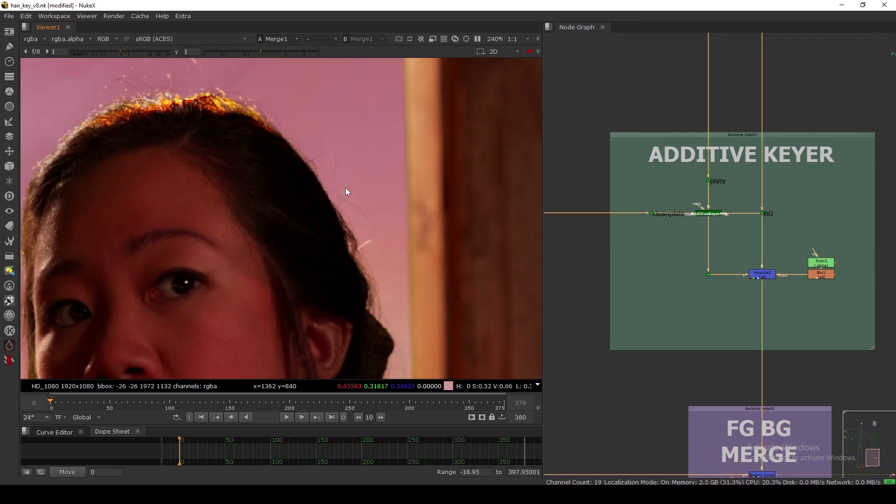
pyautogui.press('1')
pyautogui.moveTo(275, 146); pyautogui.dragTo(359, 229, button='middle')
pyautogui.press('2')
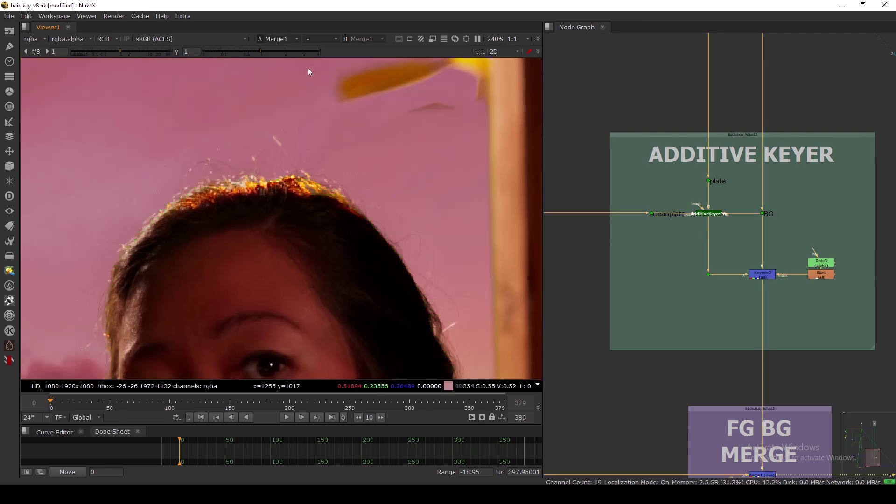
# Lower the viewer gamma to 0.58 and examine the noise around the top of the head in the composite.
pyautogui.moveTo(259, 54)
pyautogui.mouseDown()
pyautogui.moveTo(236, 52)
pyautogui.moveTo(247, 57)
pyautogui.mouseUp()
pyautogui.scroll(3, 257, 131)
pyautogui.scroll(-1, 257, 97)
pyautogui.scroll(-5, 247, 112)
pyautogui.scroll(4, 228, 126)
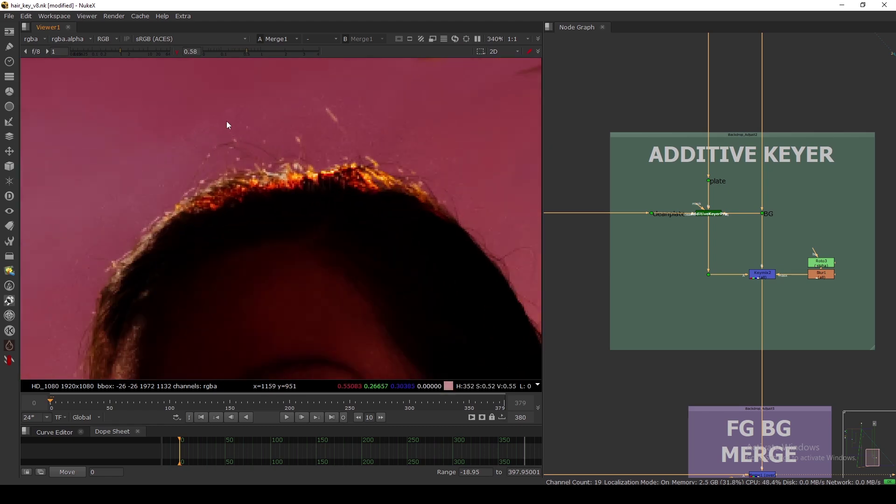
# View the original plate with the viewer gamma at 0.28 and examine its grain around the hair.
pyautogui.scroll(-8, 701, 182)
pyautogui.moveTo(584, 100); pyautogui.dragTo(647, 189, button='middle')
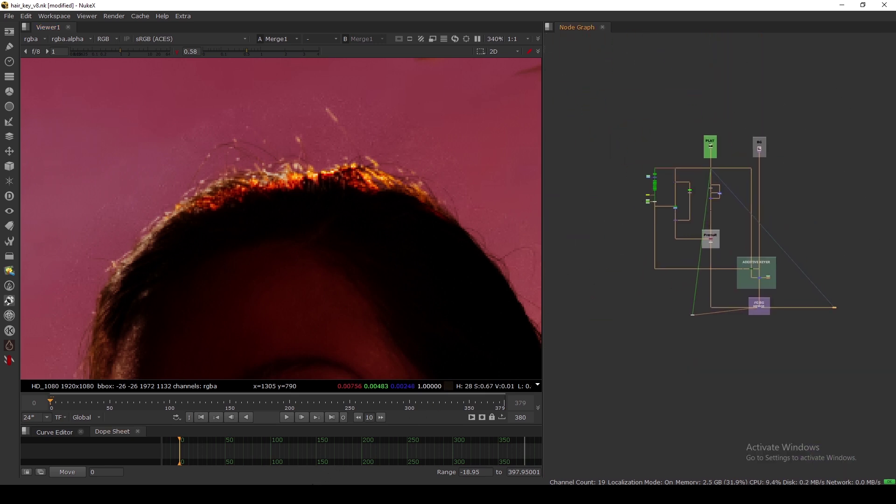
pyautogui.scroll(8, 653, 178)
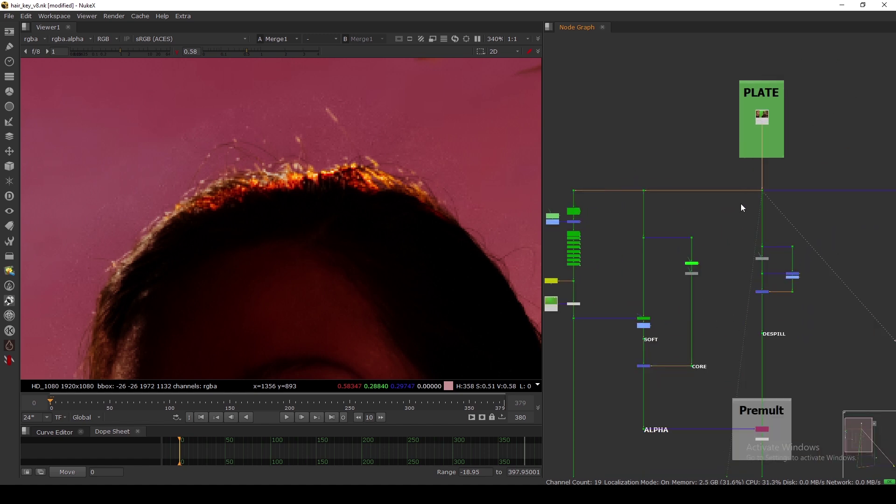
pyautogui.press('1')
pyautogui.click(235, 51)
pyautogui.scroll(4, 372, 144)
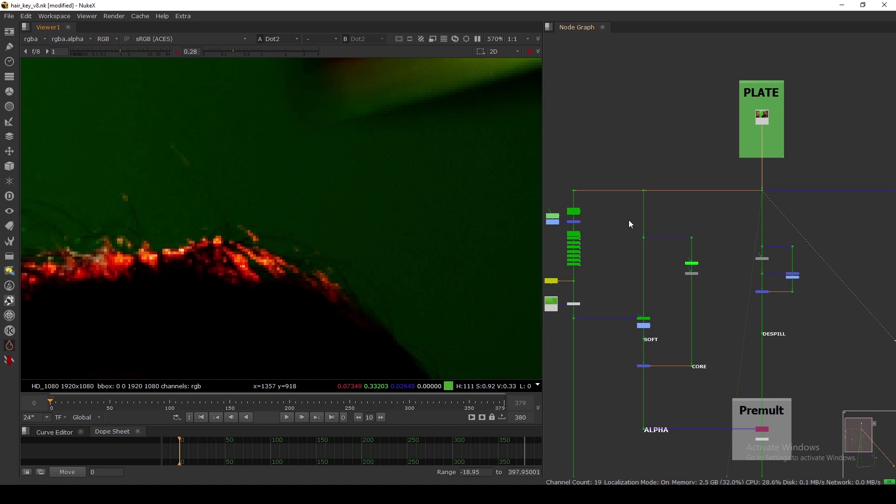
# View the clean plate Read2 with the viewer gain at 1.9 and examine it for noise.
pyautogui.moveTo(555, 260); pyautogui.dragTo(682, 200, button='middle')
pyautogui.scroll(5, 679, 235)
pyautogui.click(679, 247)
pyautogui.press('1')
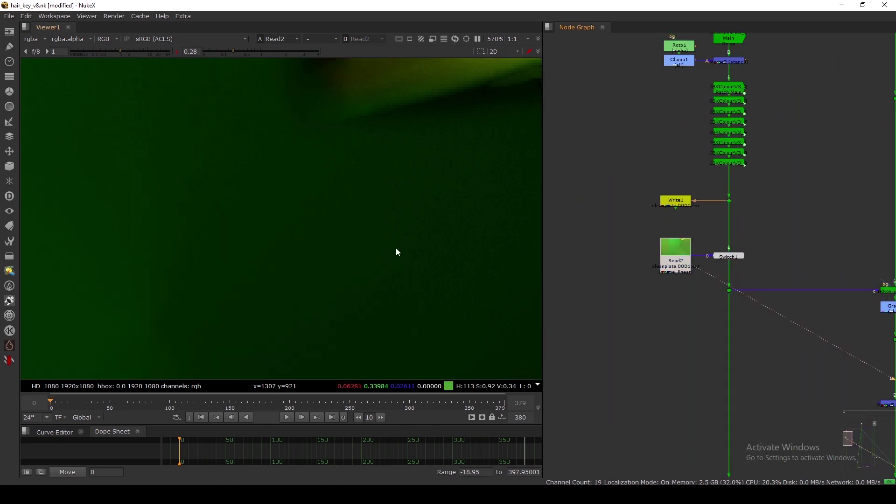
pyautogui.click(129, 52)
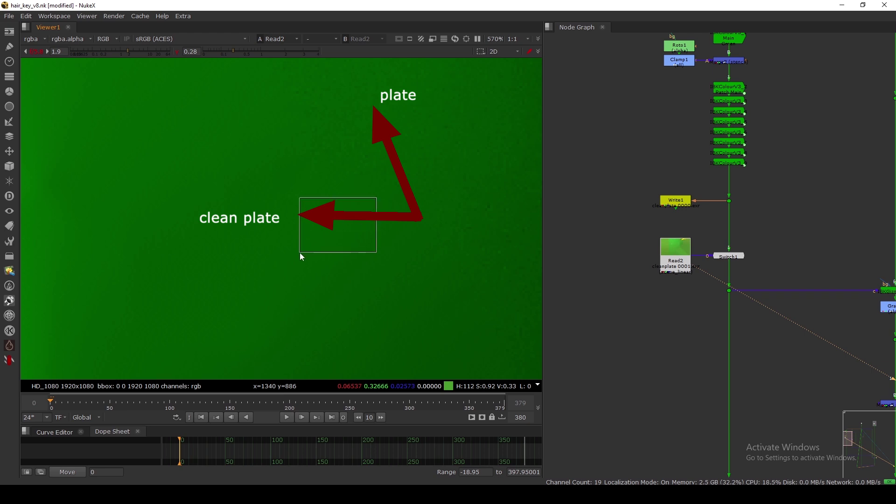
pyautogui.moveTo(486, 119); pyautogui.dragTo(412, 176)
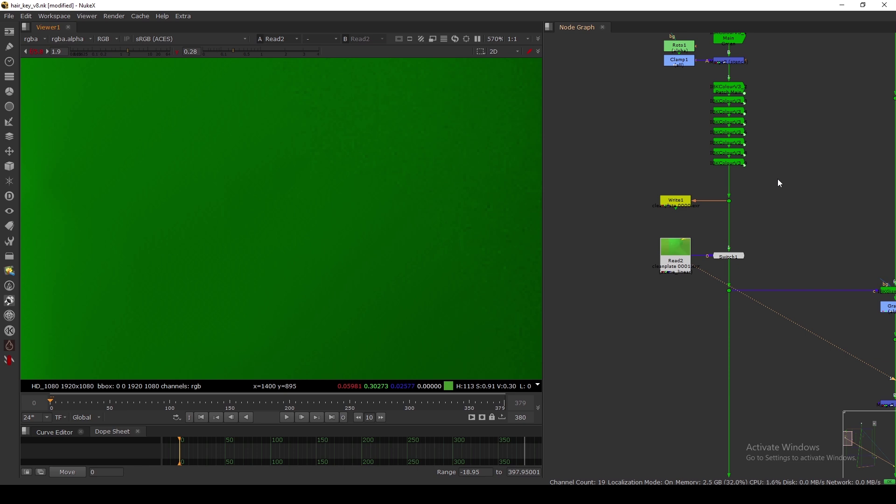
# View the FG BG MERGE composite and examine the background noise around the hair.
pyautogui.scroll(-6, 778, 182)
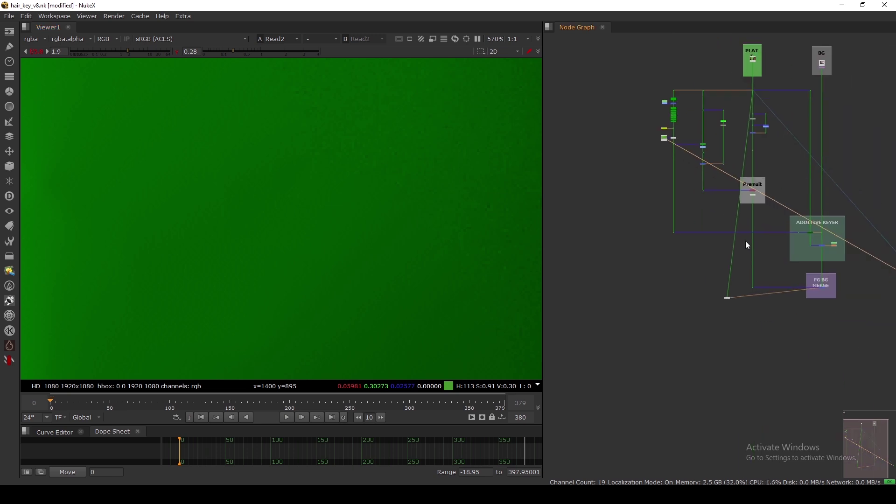
pyautogui.scroll(5, 791, 275)
pyautogui.moveTo(810, 266); pyautogui.dragTo(752, 304)
pyautogui.press('1')
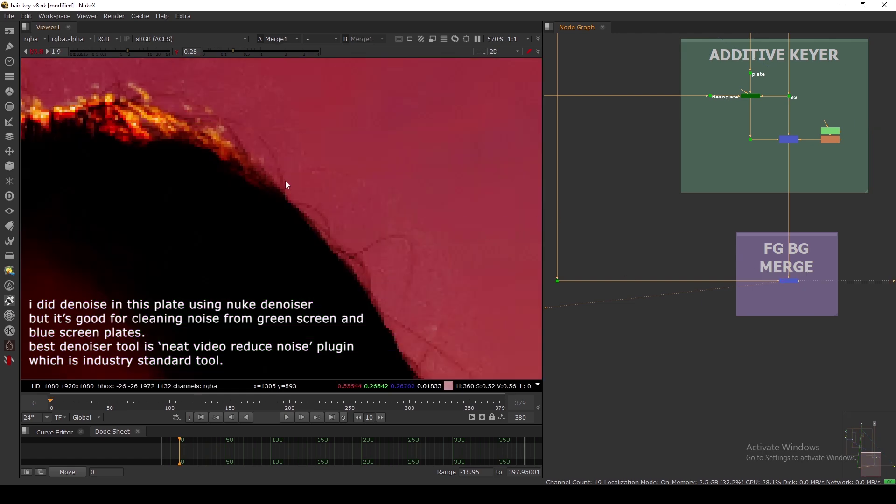
pyautogui.scroll(-3, 344, 208)
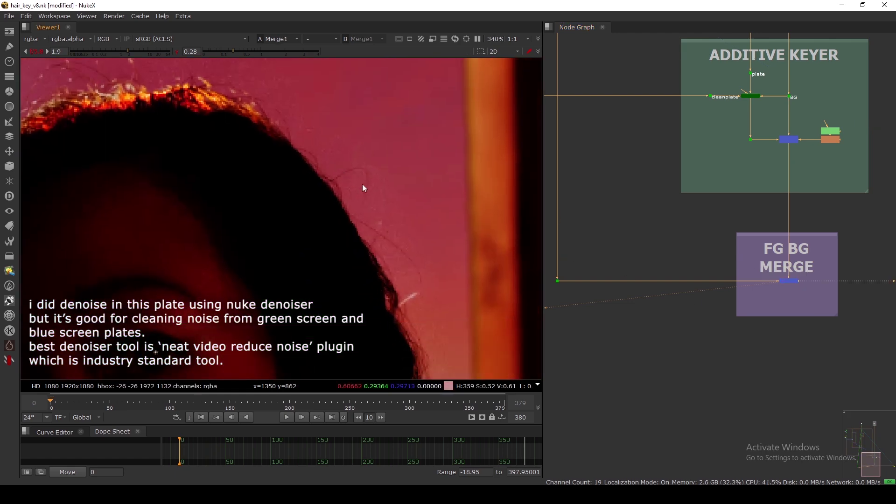
pyautogui.scroll(-5, 413, 150)
pyautogui.scroll(4, 282, 125)
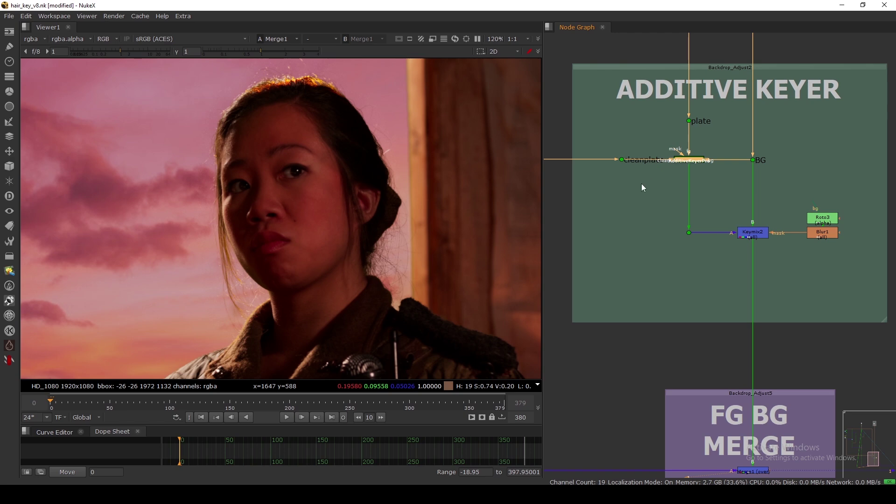
# View the AdditiveKeyerPro node's output on its own and examine the keyed hair over the sky background.
pyautogui.keyDown('ctrl'); pyautogui.moveTo(213, 79); pyautogui.dragTo(337, 166); pyautogui.keyUp('ctrl')
pyautogui.scroll(-6, 663, 204)
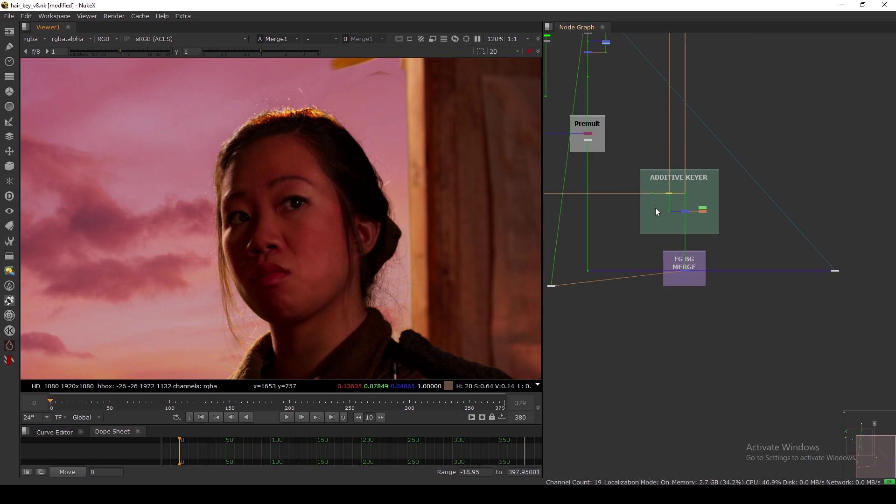
pyautogui.moveTo(675, 253); pyautogui.dragTo(796, 220, button='middle')
pyautogui.scroll(3, 796, 220)
pyautogui.moveTo(824, 235); pyautogui.dragTo(816, 252)
pyautogui.scroll(-3, 701, 181)
pyautogui.moveTo(663, 169); pyautogui.dragTo(736, 253, button='middle')
pyautogui.scroll(5, 648, 114)
pyautogui.click(636, 127)
pyautogui.press('1')
pyautogui.click(643, 141)
pyautogui.scroll(-2, 640, 159)
pyautogui.scroll(3, 700, 196)
pyautogui.moveTo(768, 200); pyautogui.dragTo(707, 230)
pyautogui.press('1')
pyautogui.press('a')
pyautogui.scroll(-3, 718, 199)
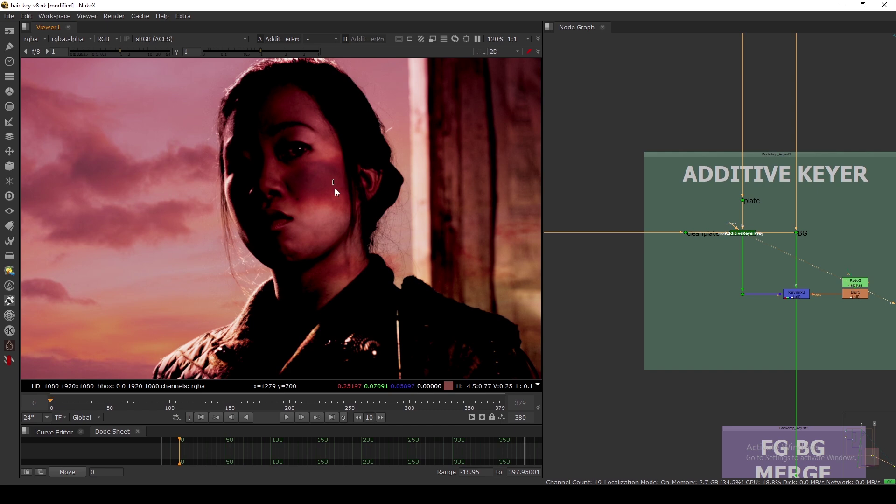
pyautogui.moveTo(334, 189); pyautogui.dragTo(404, 279)
# Return the viewer to the FG BG MERGE composite and look over the whole node tree.
pyautogui.moveTo(748, 426); pyautogui.dragTo(730, 286, button='middle')
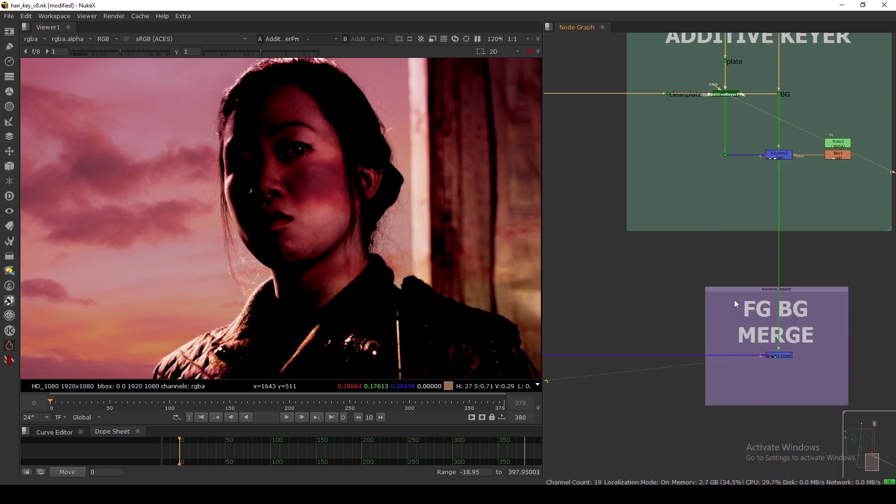
pyautogui.press('1')
pyautogui.scroll(-6, 739, 277)
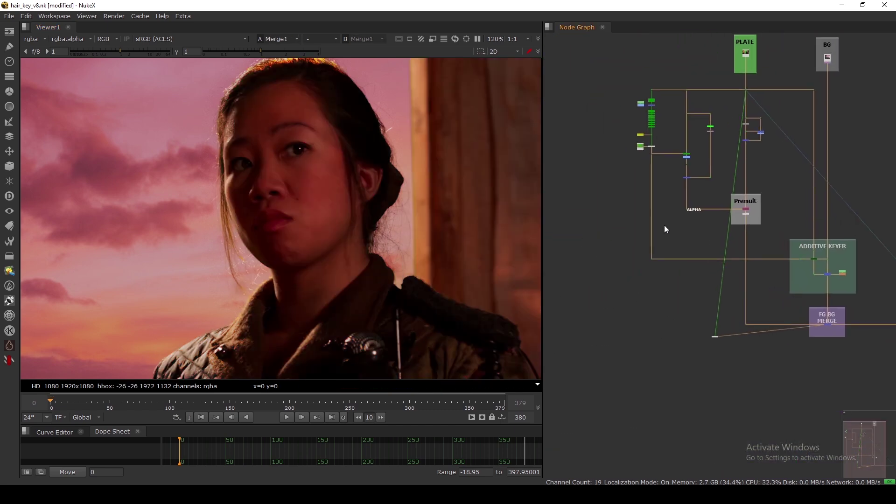
# Examine how the clean plate Read2 feeds Switch1 in the clean plate branch of the node tree.
pyautogui.scroll(5, 646, 194)
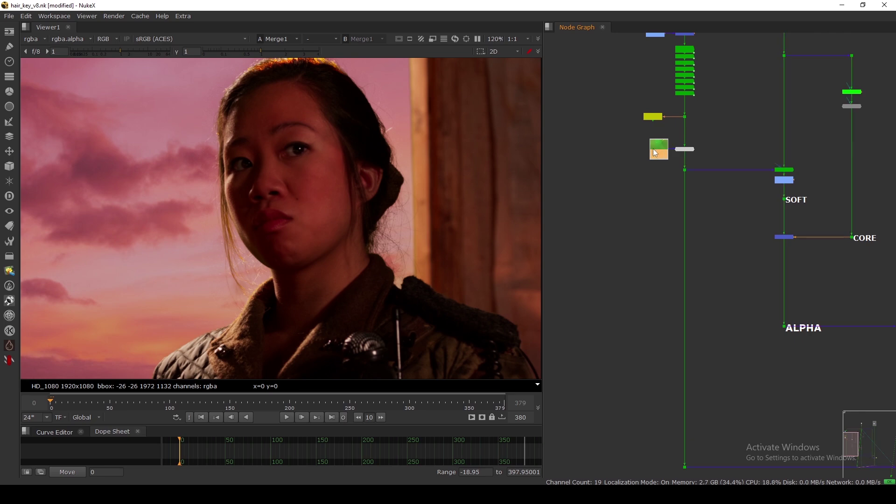
pyautogui.scroll(2, 653, 148)
pyautogui.moveTo(666, 147); pyautogui.dragTo(710, 146)
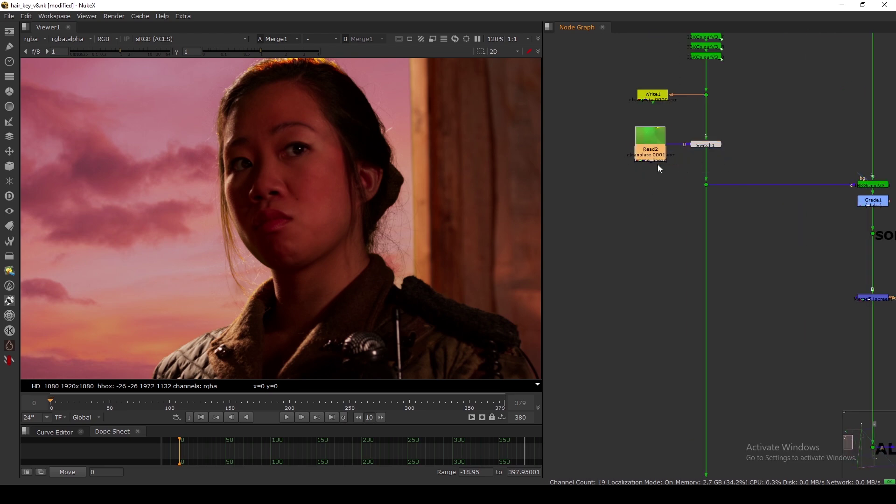
pyautogui.scroll(-4, 657, 160)
pyautogui.click(660, 192)
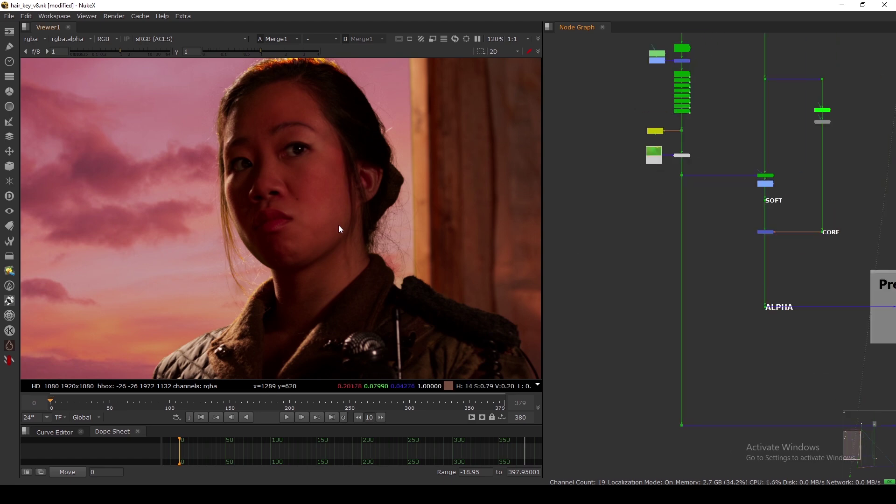
# Examine the composite around the neck, jacket and shoulder edges, and review the full frame.
pyautogui.moveTo(302, 236); pyautogui.dragTo(396, 95, button='middle')
pyautogui.moveTo(273, 208); pyautogui.dragTo(211, 271)
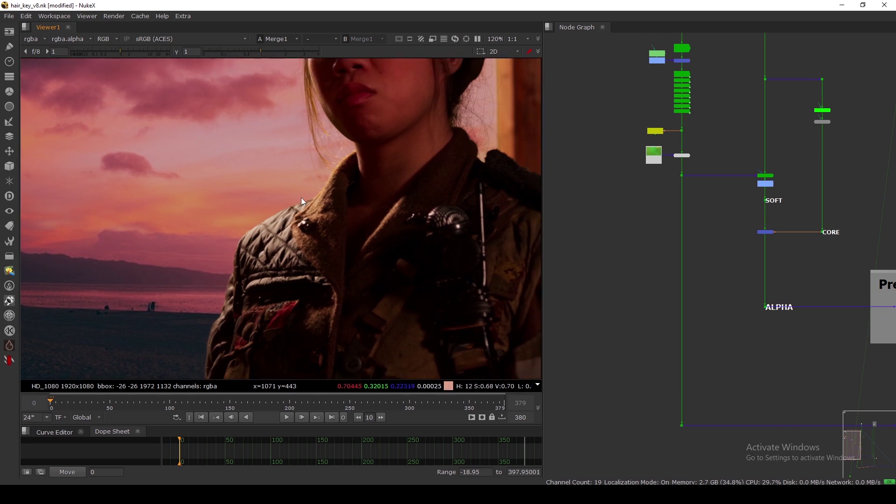
pyautogui.press('f')
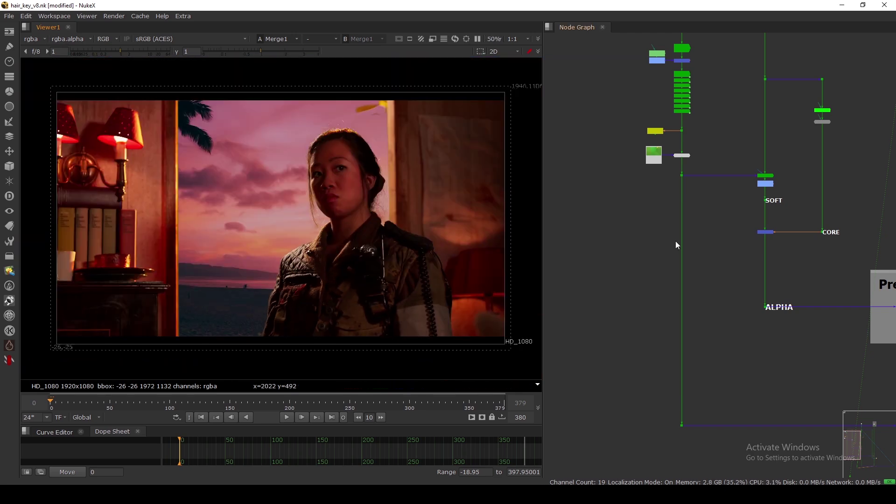
# Inspect the ADDITIVE KEYER section and the Roto3 shape that limits the keyer to the head area.
pyautogui.scroll(-3, 704, 229)
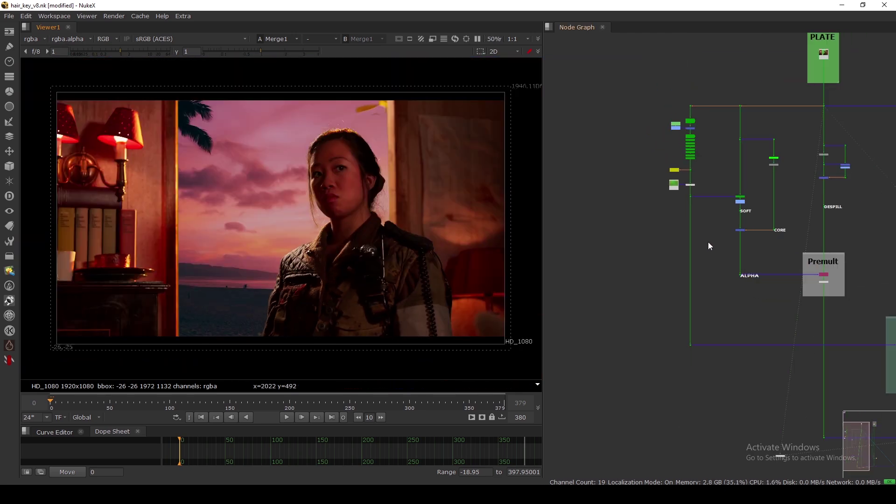
pyautogui.moveTo(741, 271); pyautogui.dragTo(641, 191, button='middle')
pyautogui.scroll(6, 737, 219)
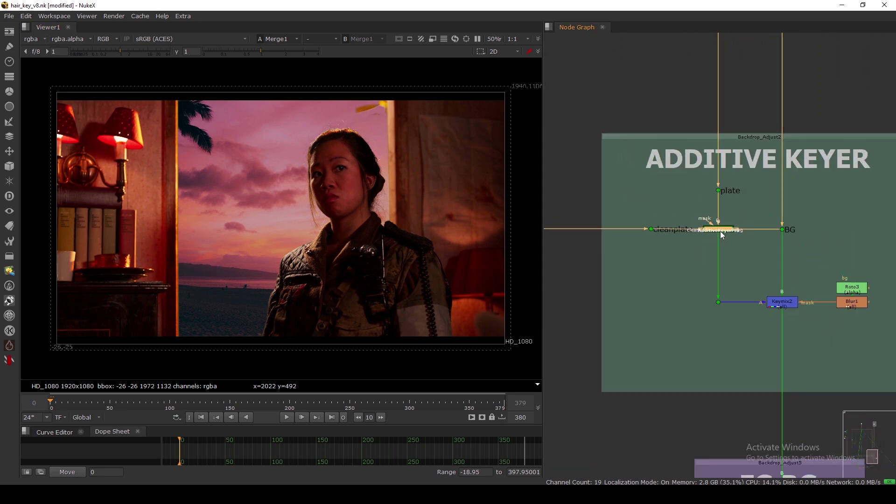
pyautogui.scroll(2, 719, 228)
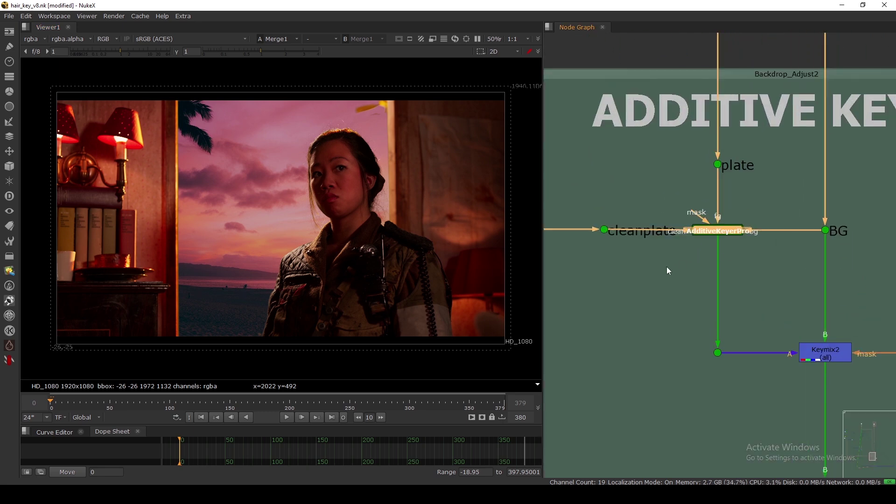
pyautogui.scroll(1, 337, 172)
pyautogui.moveTo(717, 280); pyautogui.dragTo(647, 231, button='middle')
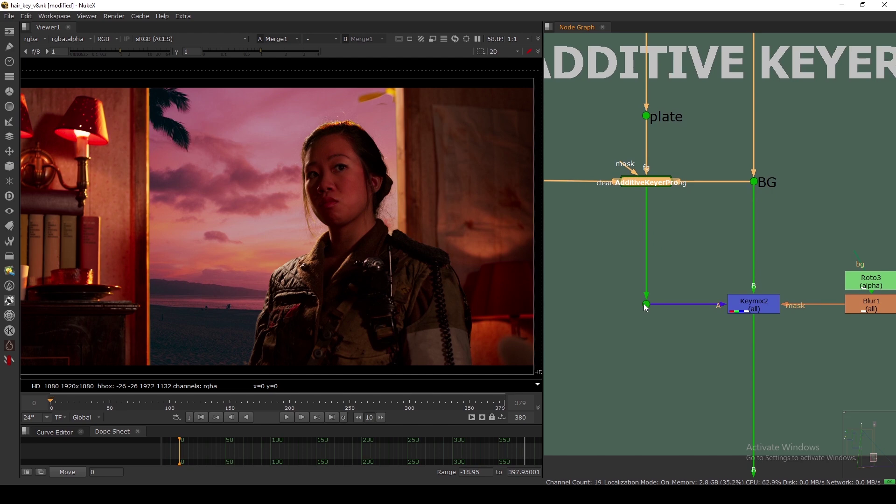
pyautogui.doubleClick(871, 281)
pyautogui.moveTo(485, 179); pyautogui.dragTo(560, 101)
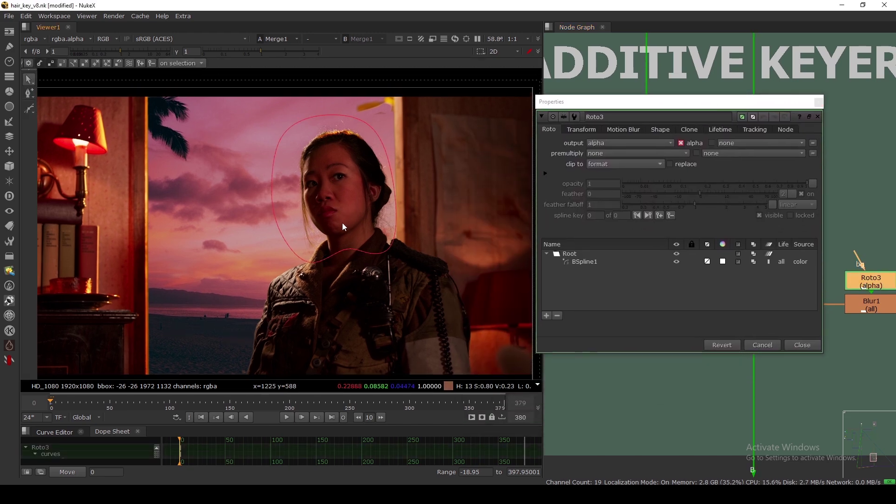
pyautogui.click(799, 345)
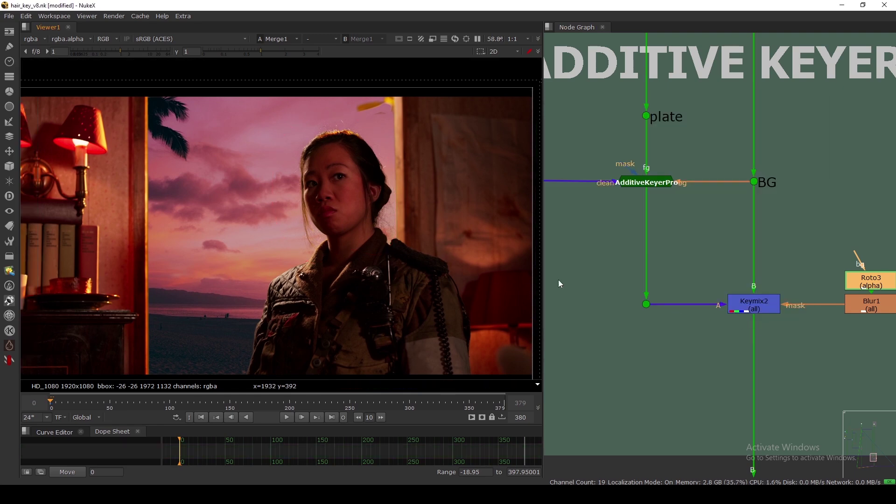
# Examine the composite's hair and collar up close and check the Keymix2 node's settings.
pyautogui.moveTo(151, 109); pyautogui.dragTo(460, 378)
pyautogui.scroll(5, 404, 243)
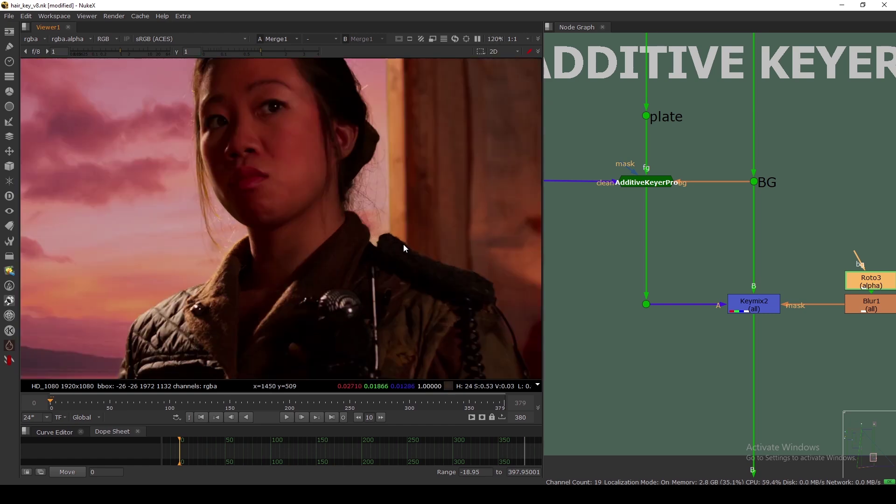
pyautogui.doubleClick(736, 308)
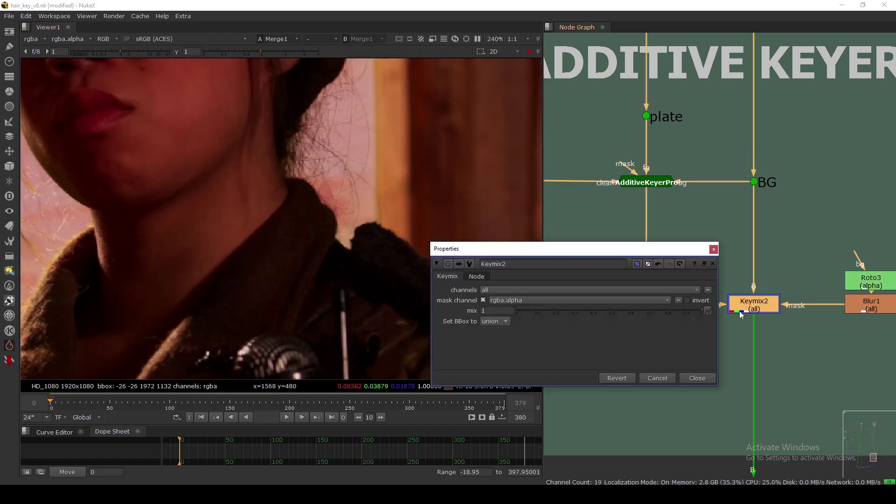
pyautogui.click(714, 249)
pyautogui.press('f')
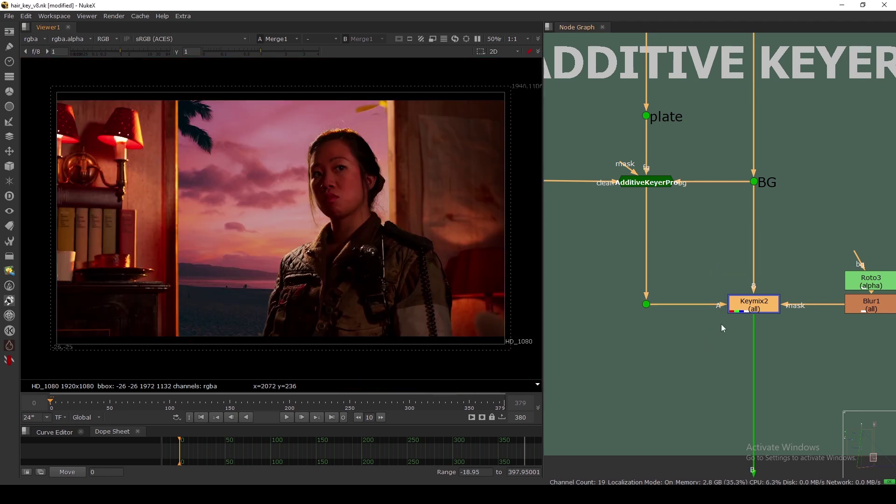
# View the Keymix2 output on its own and return the viewer to the FG BG MERGE composite.
pyautogui.click(748, 304)
pyautogui.press('1')
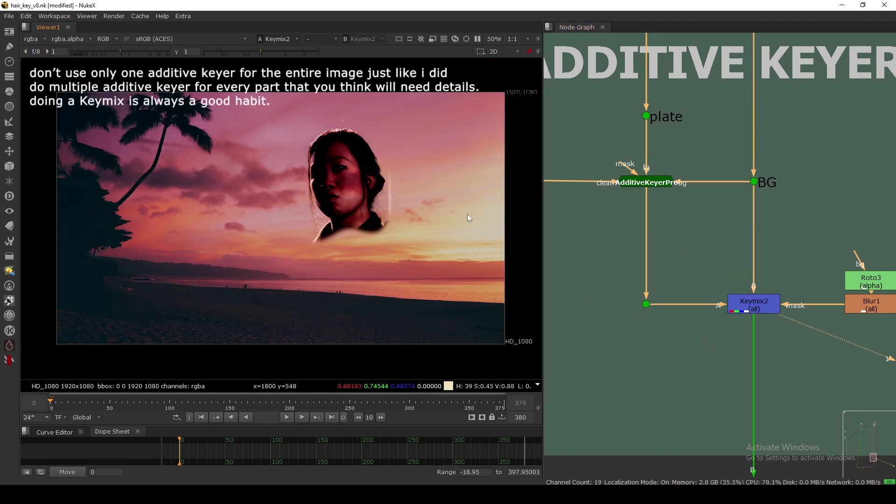
pyautogui.scroll(-4, 708, 230)
pyautogui.click(738, 359)
pyautogui.press('1')
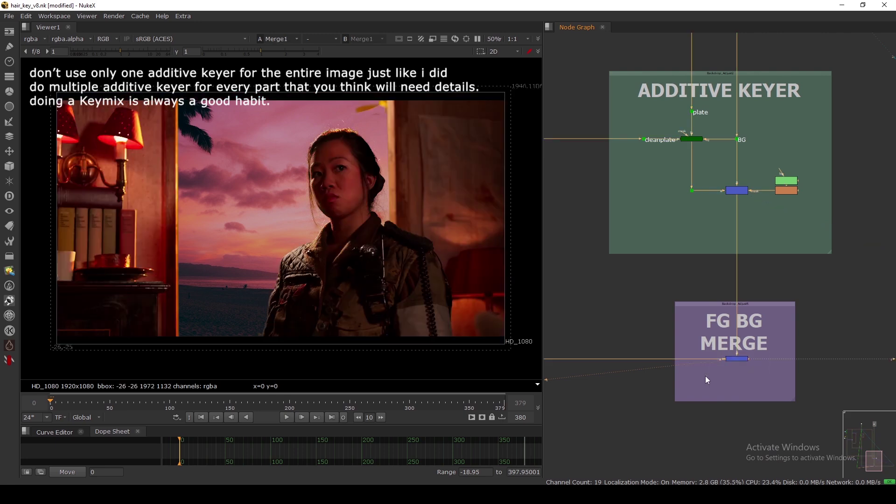
# Examine the merged composite's jacket edge against the sky, and review the full frame with the whole node tree.
pyautogui.moveTo(669, 353); pyautogui.dragTo(760, 318, button='middle')
pyautogui.scroll(8, 303, 257)
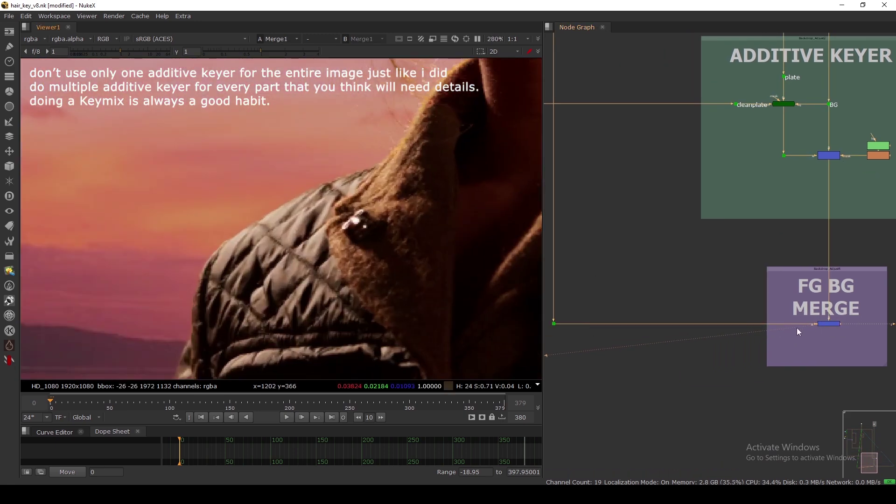
pyautogui.click(827, 324)
pyautogui.scroll(-6, 284, 209)
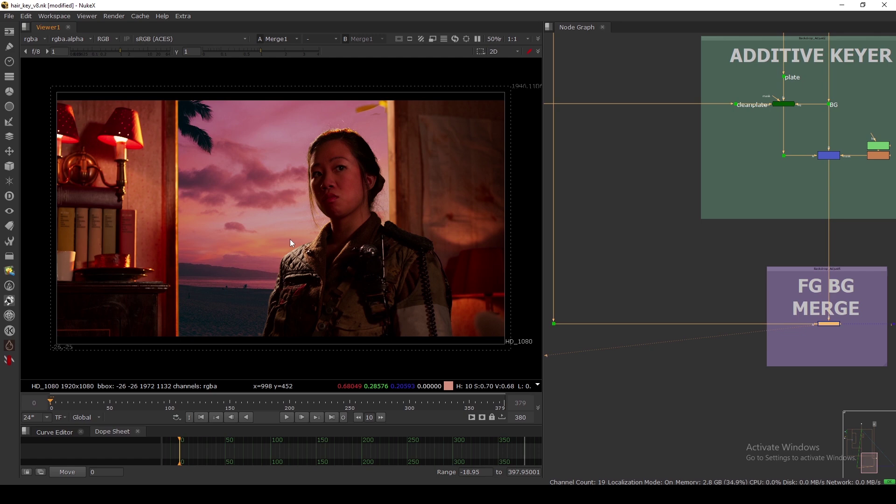
pyautogui.press('f')
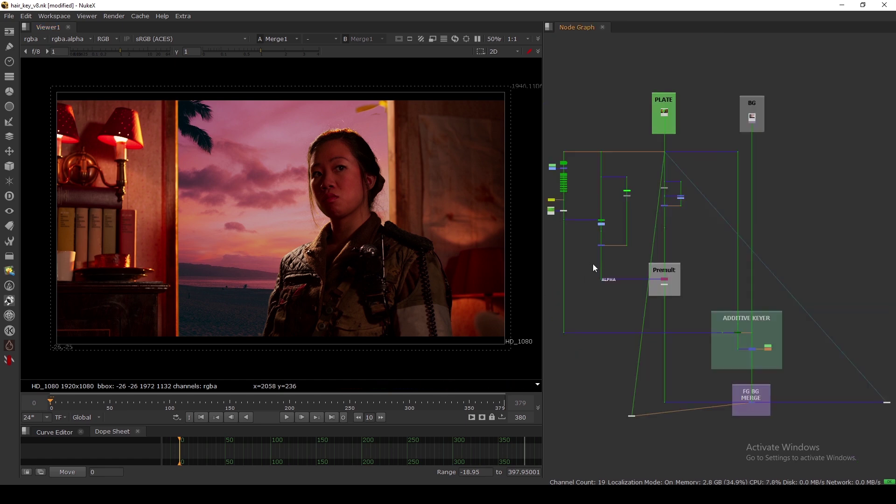